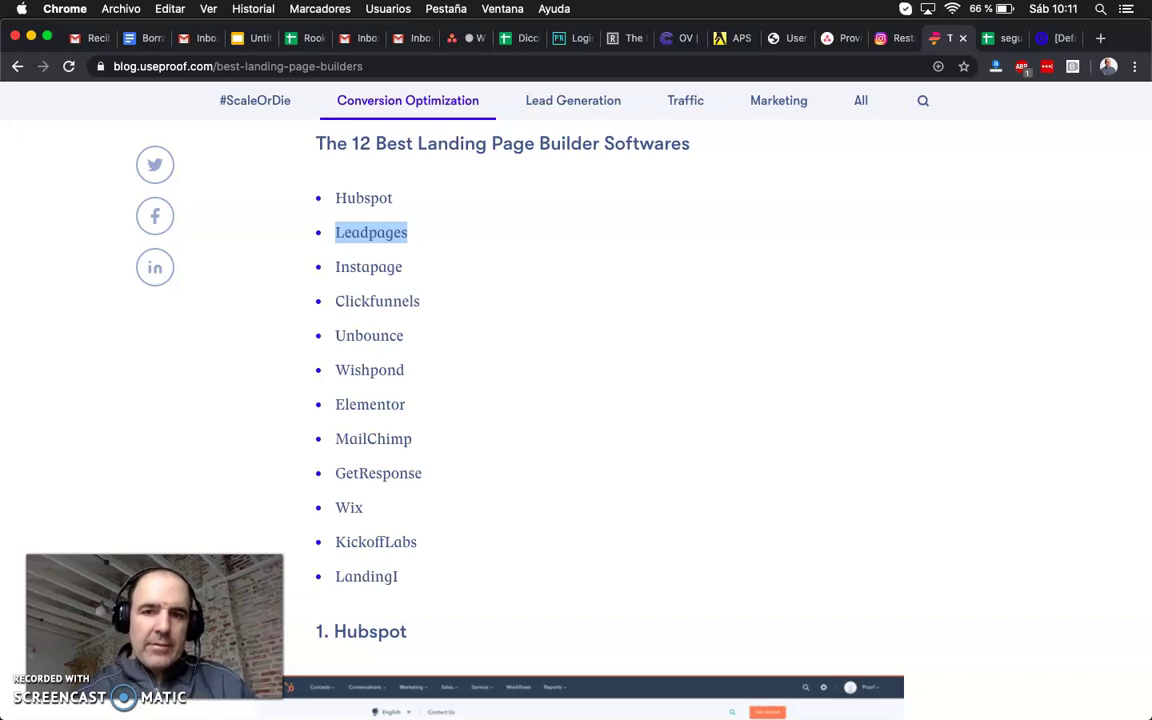
Highlight the 12 in the heading, then Hubspot, Wix and MailChimp in the builders list
left_click(459, 304)
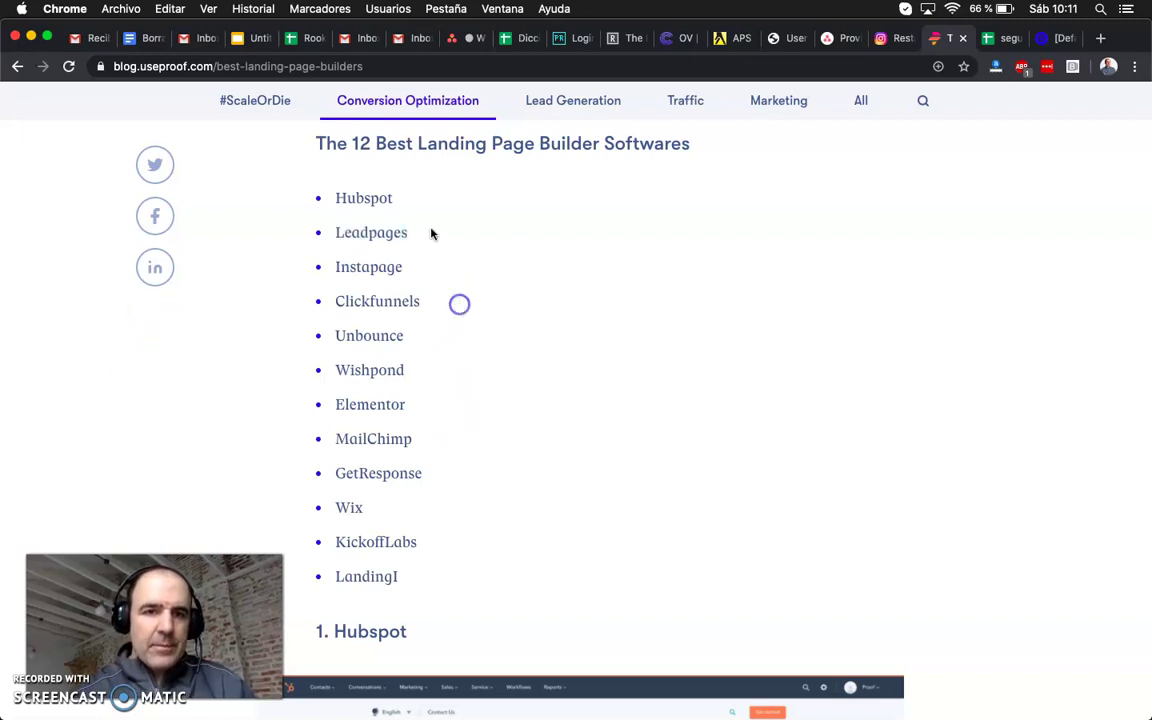
double_click(360, 146)
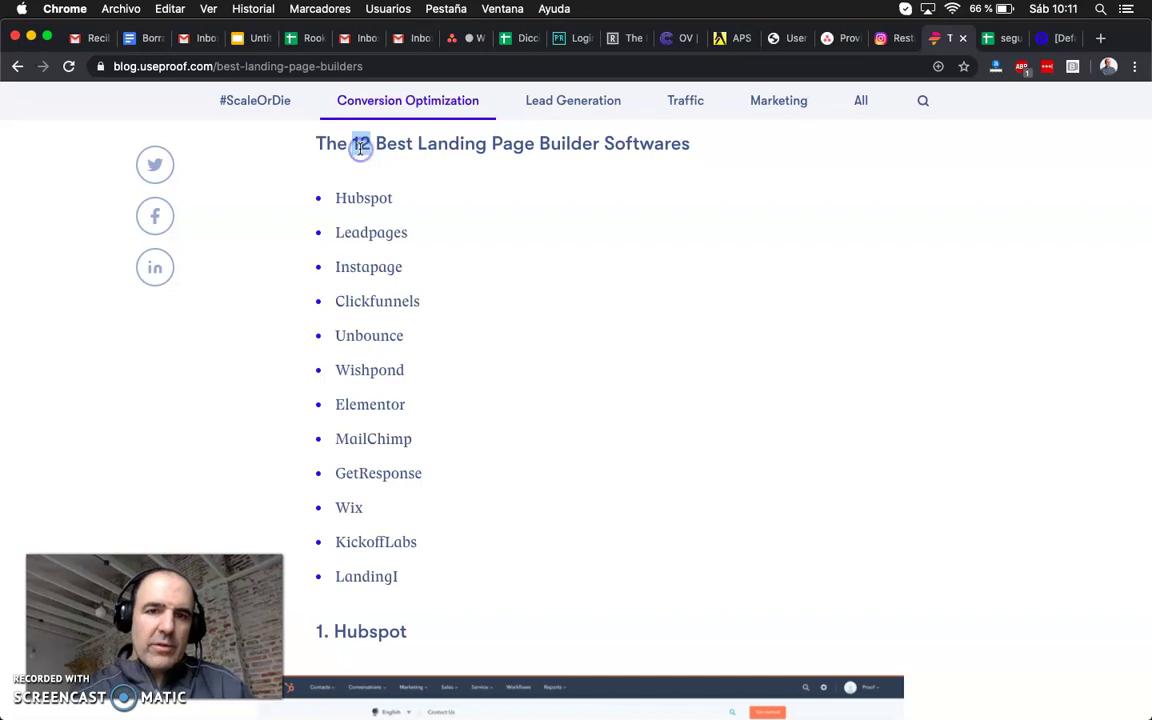
double_click(363, 198)
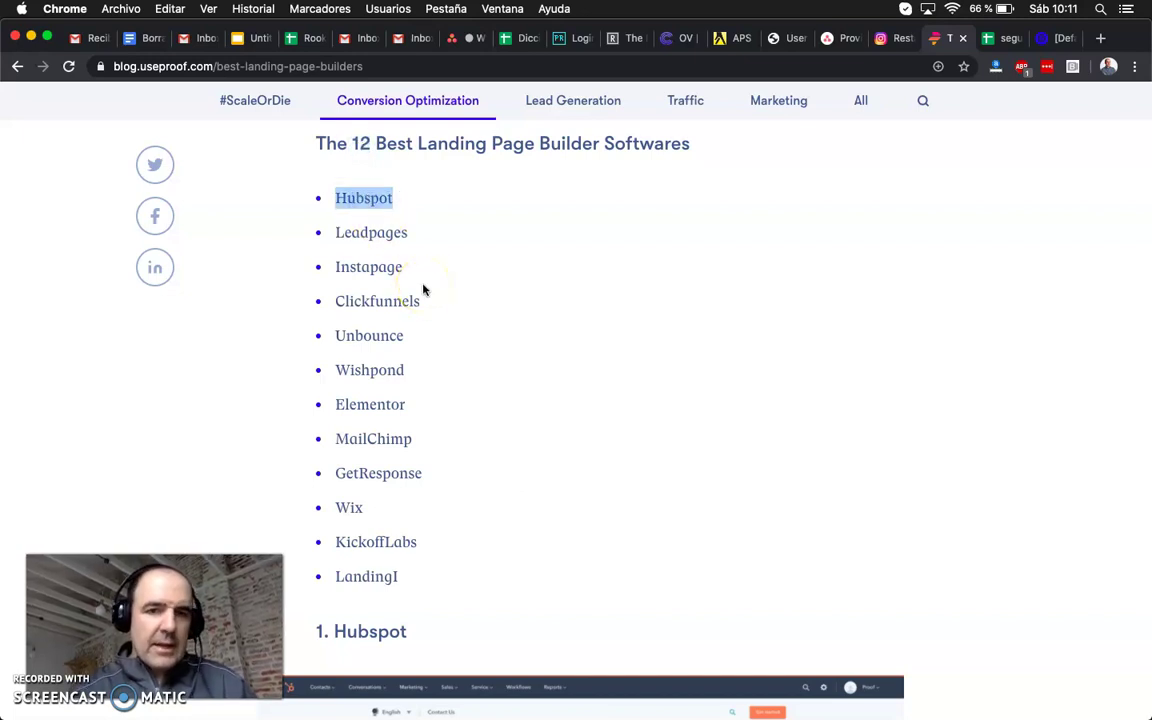
double_click(350, 508)
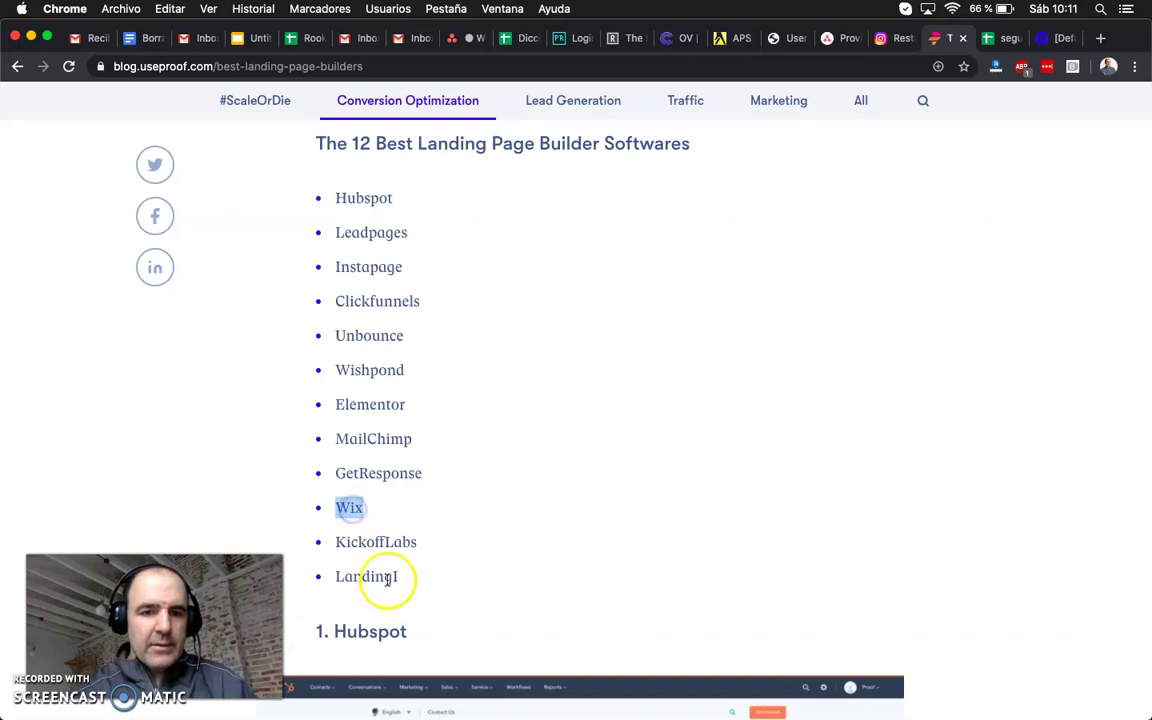
double_click(375, 442)
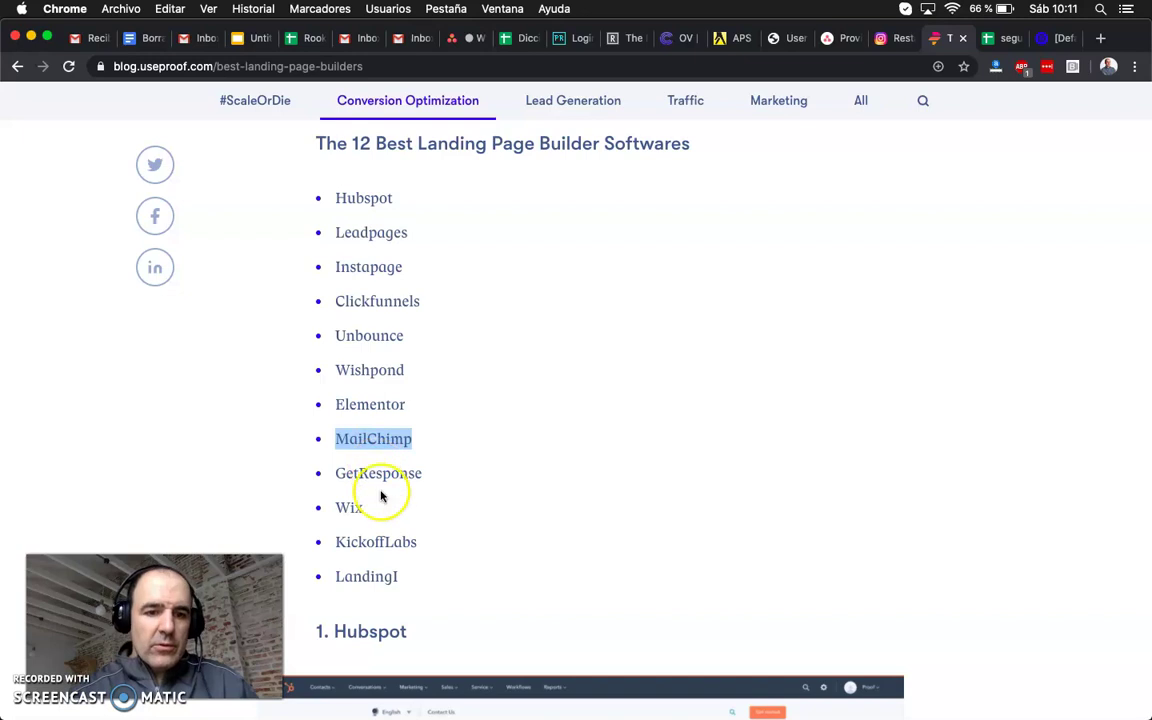
Quit WhatsApp from its Dock icon menu
mouse_move(515, 705)
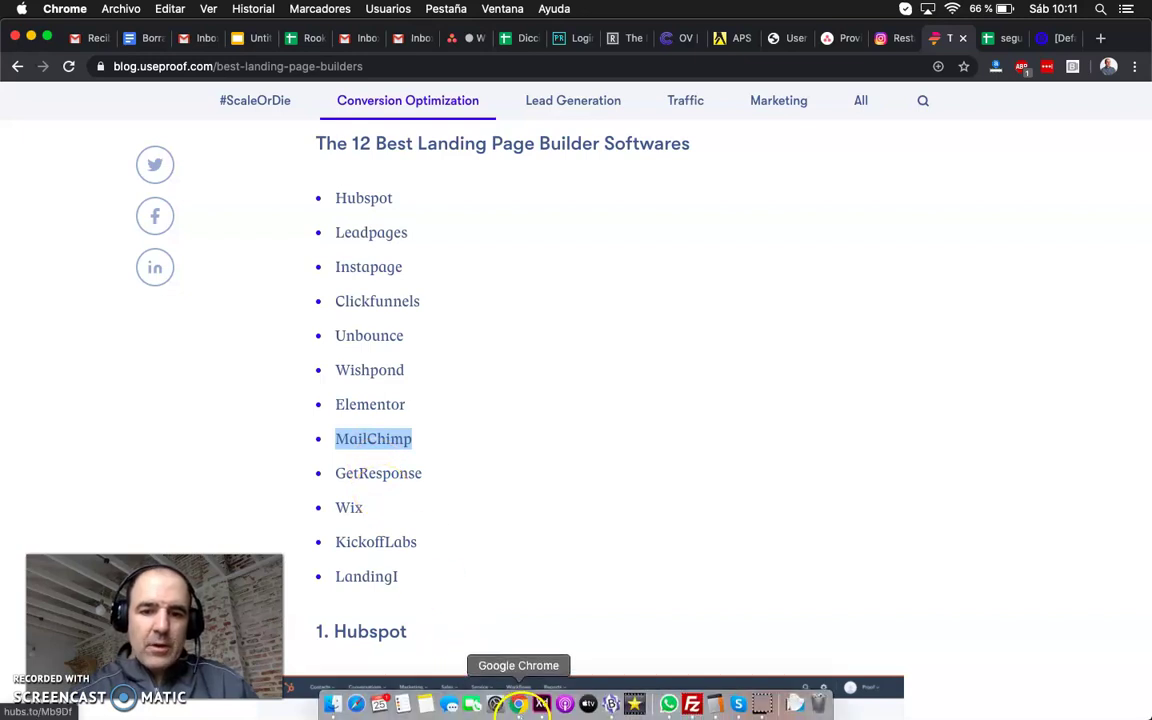
right_click(666, 705)
left_click(676, 661)
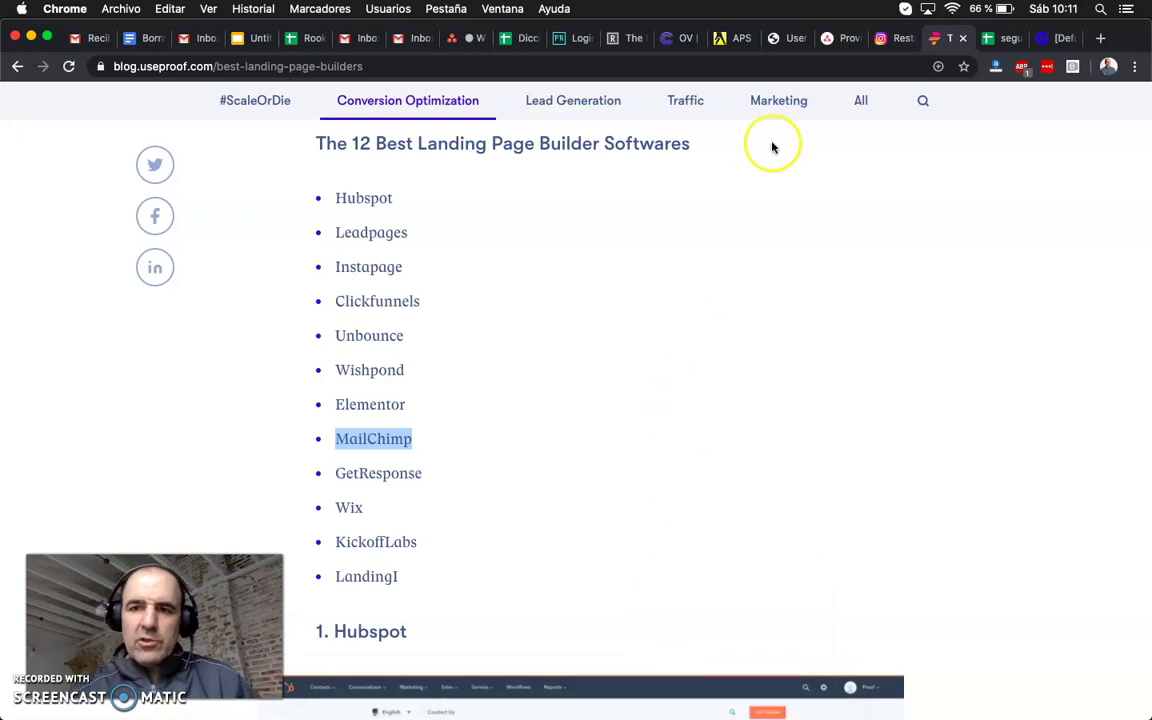
In the seguimiento leads sheet, review the unbounce.com row and its 17,082 Alexa ranking
left_click(1003, 42)
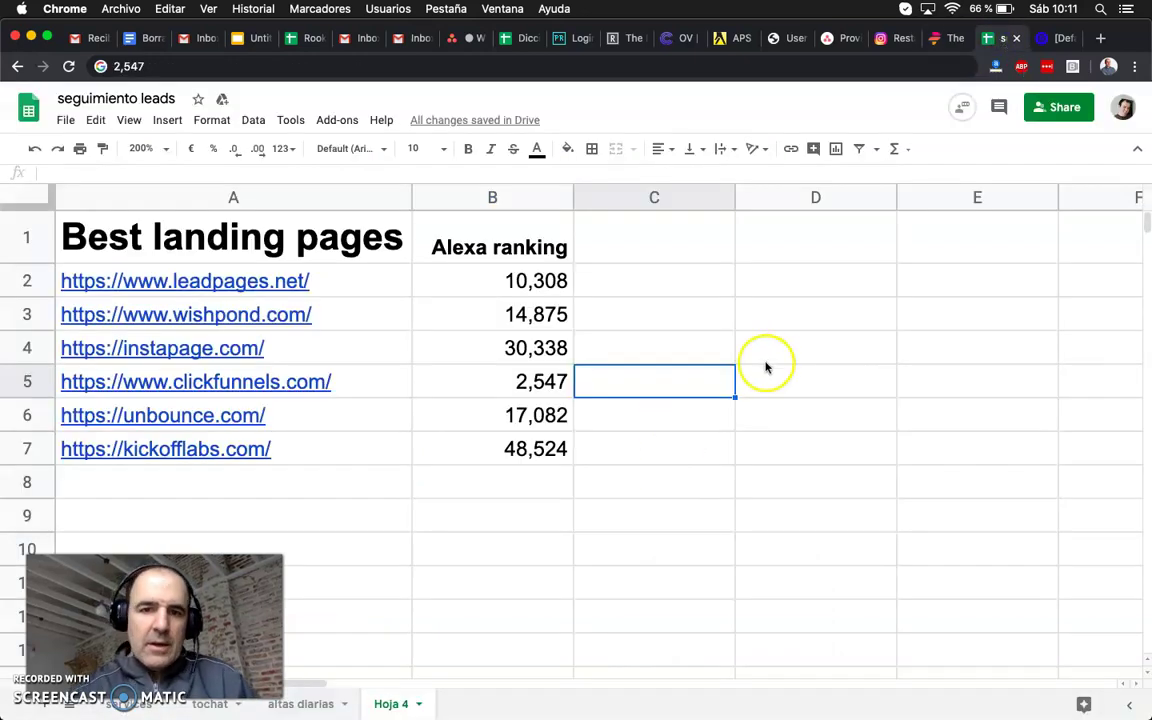
left_click(320, 419)
left_click(449, 413)
key("Left")
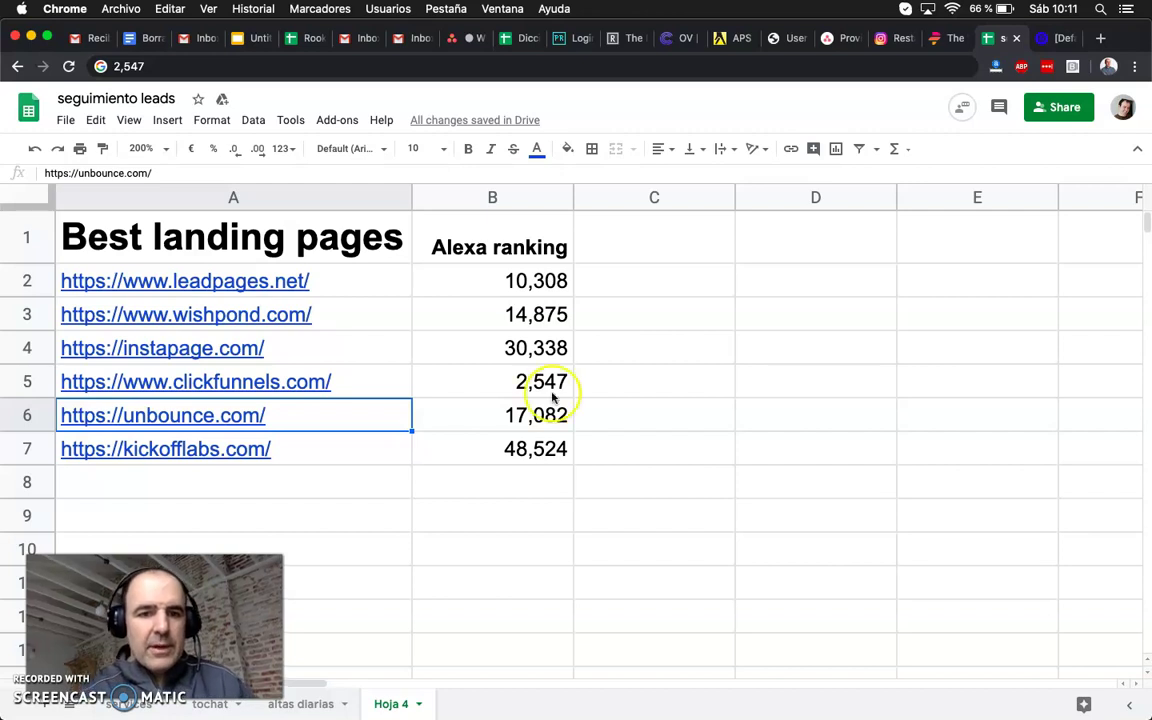
left_click(535, 418)
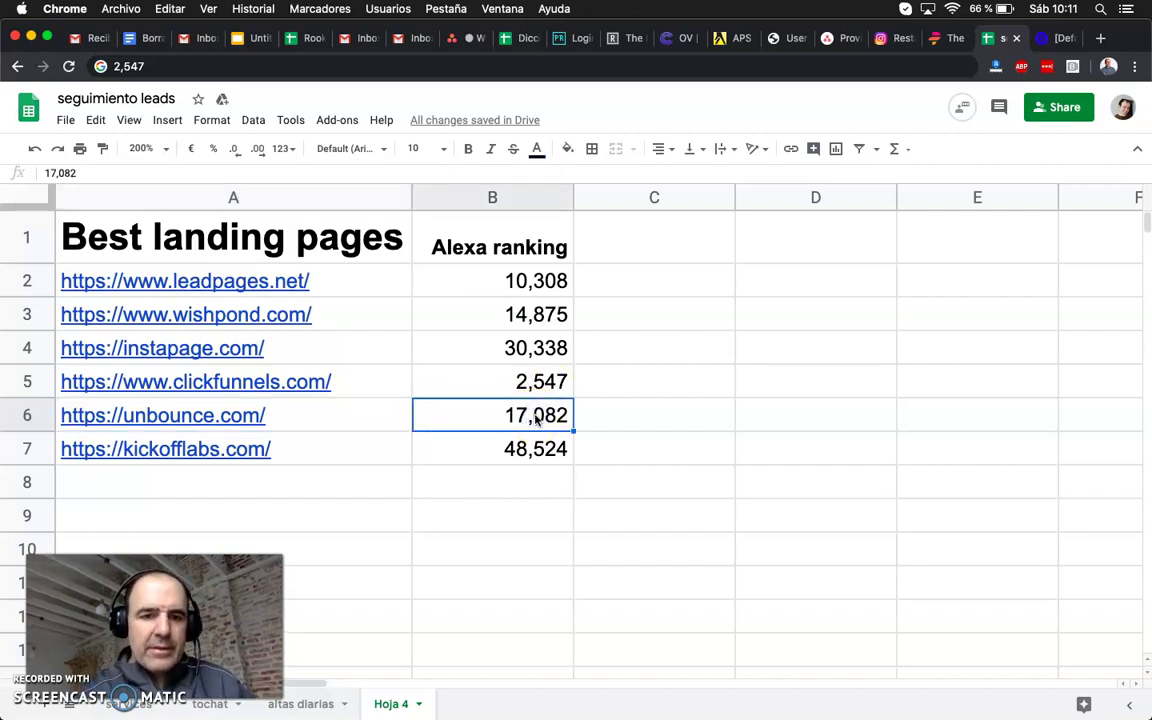
Enter a bold 'Pricing' header in cell C1
left_click(658, 255)
type("Pricing")
key("Return")
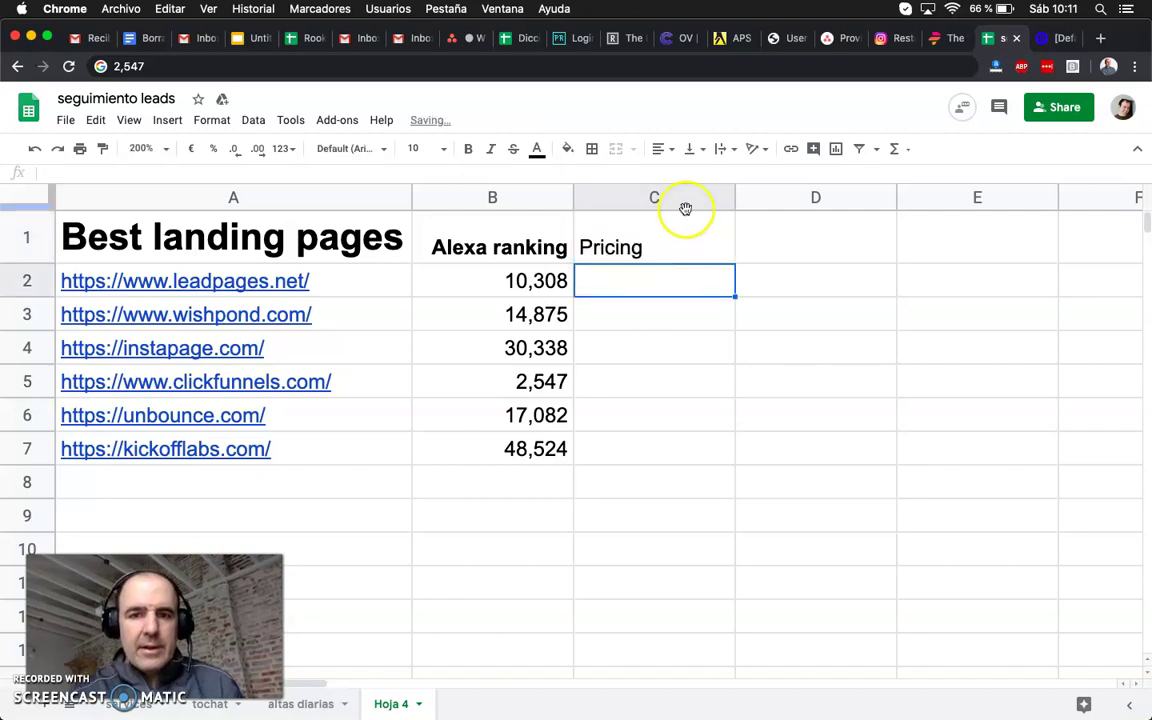
left_click(636, 250)
key("super+b")
left_click(640, 289)
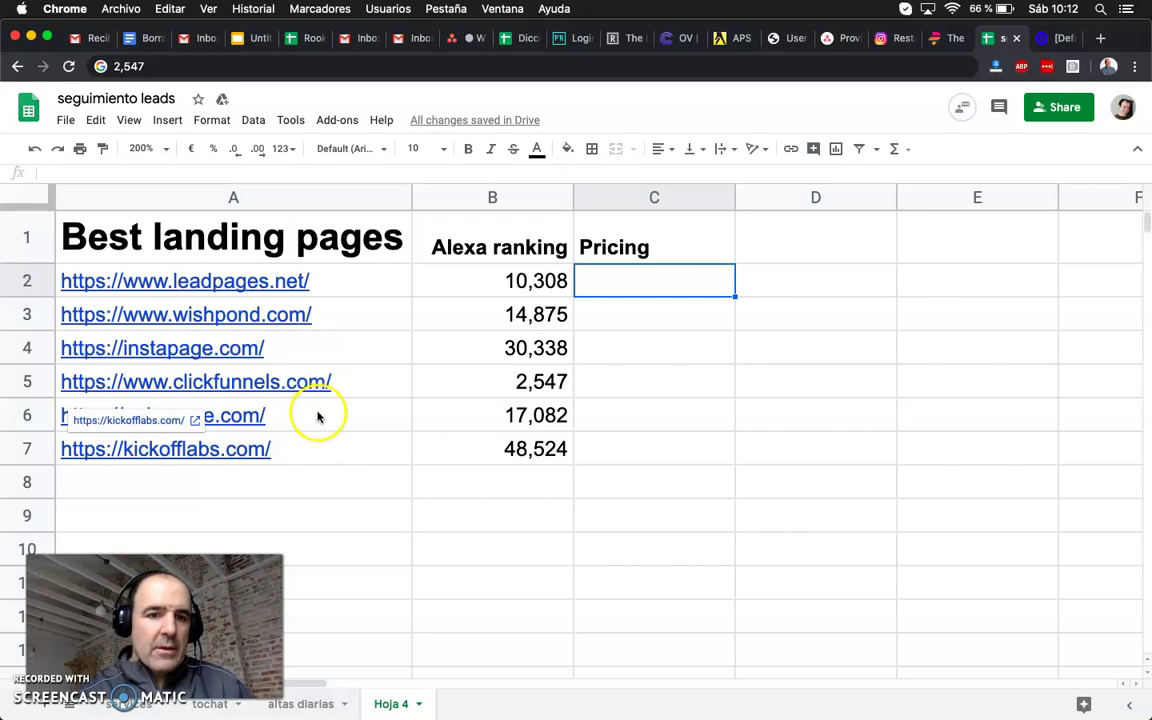
left_click(319, 412)
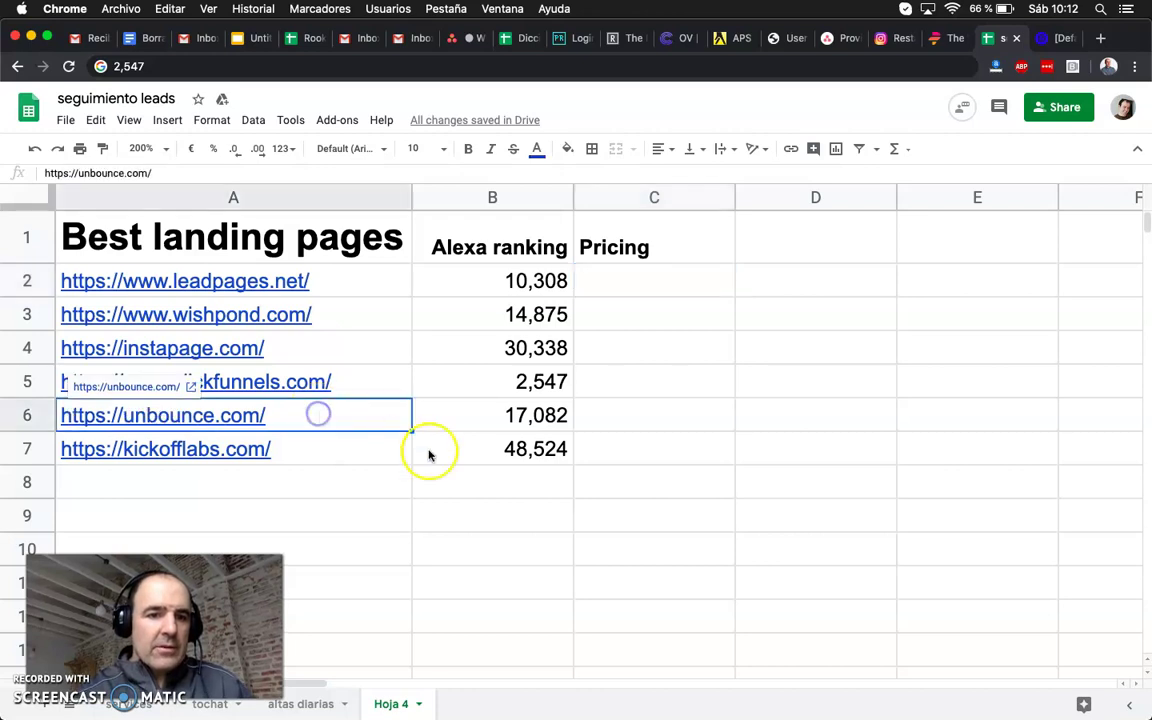
Open the Unbounce All Pages dashboard and highlight 'automatically cancelled' in the plan notice
left_click(1055, 38)
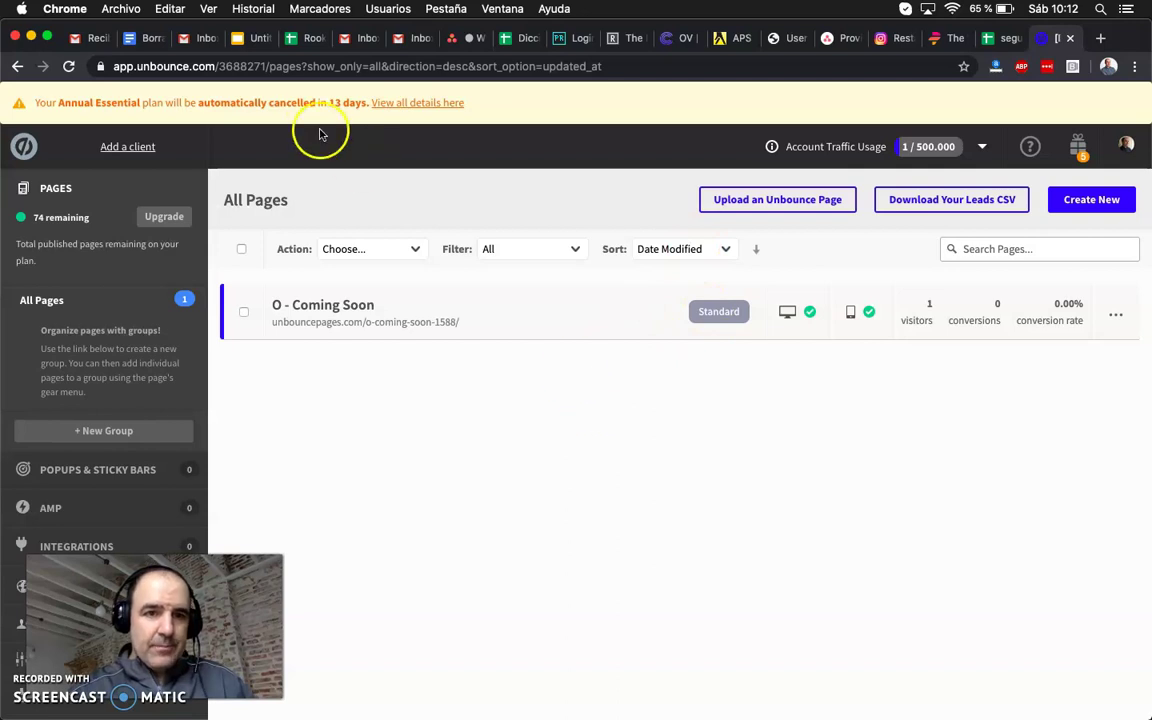
triple_click(288, 103)
left_click(265, 106)
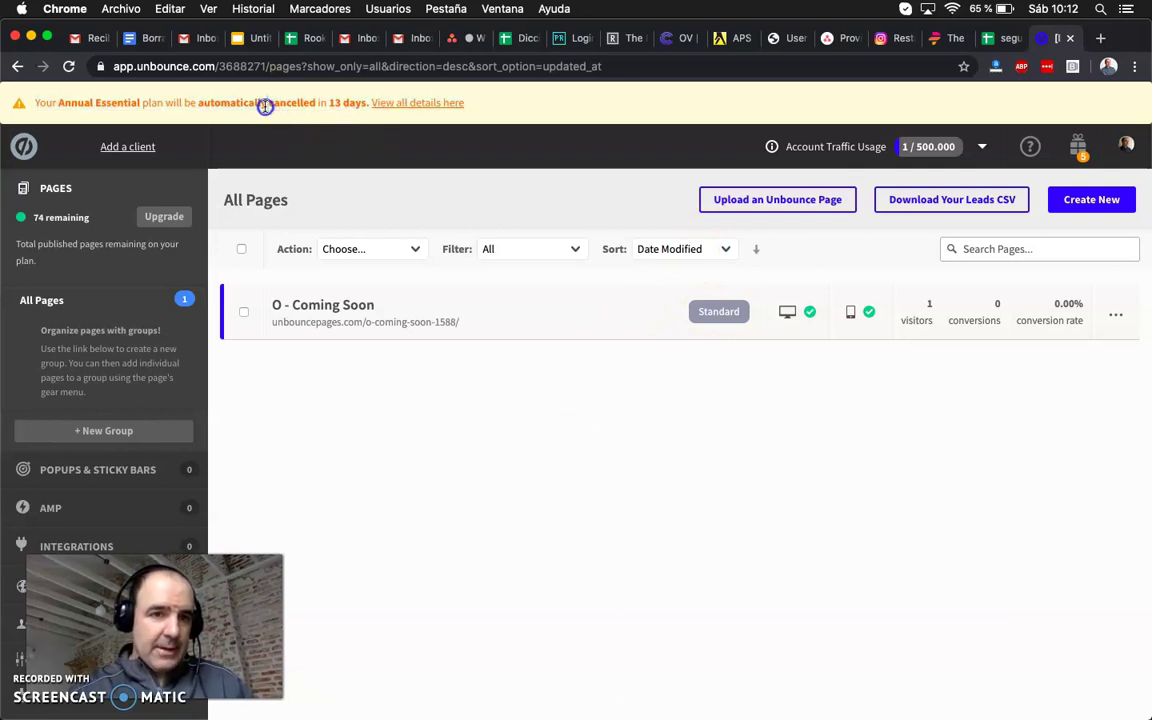
left_click_drag(200, 104, 314, 104)
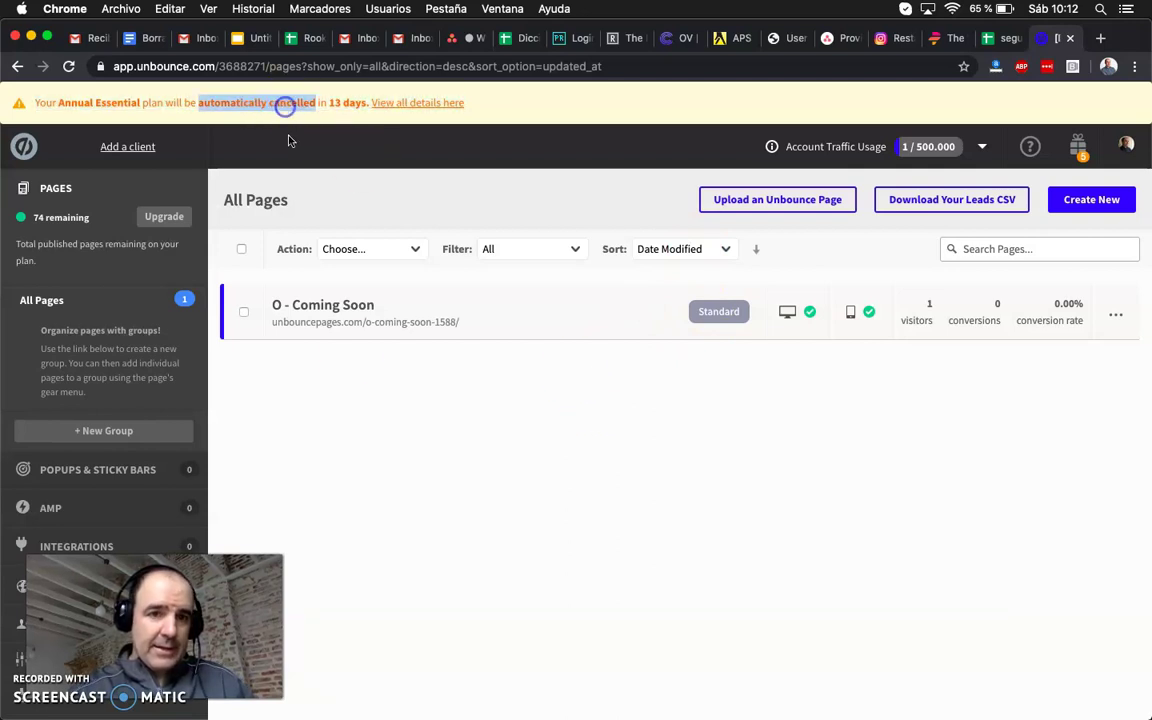
Preview the O - Coming Soon page with its WhatsApp widget, then head back to Overview
left_click(343, 308)
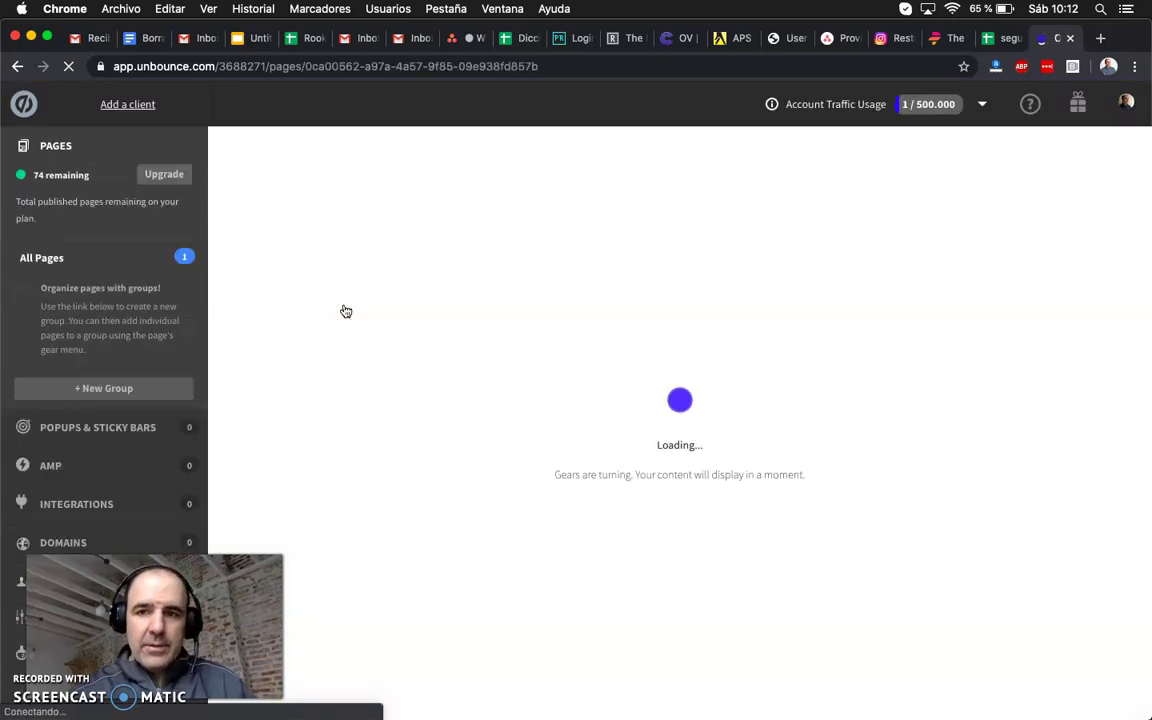
left_click(386, 310)
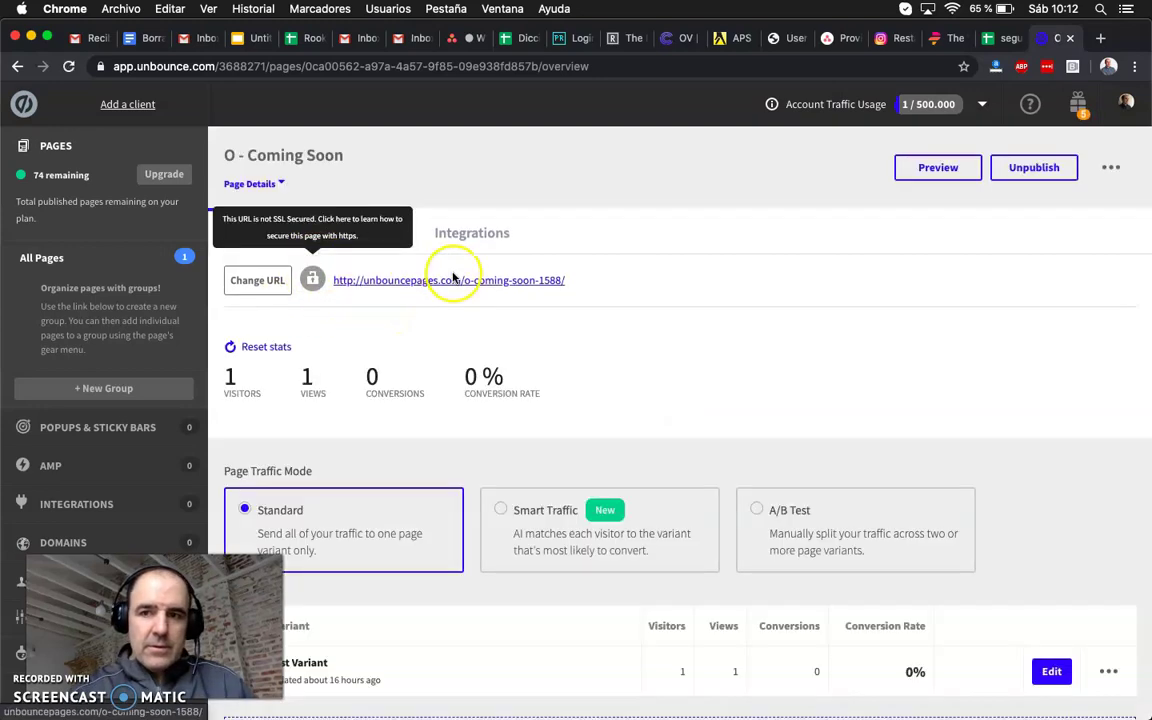
left_click(931, 171)
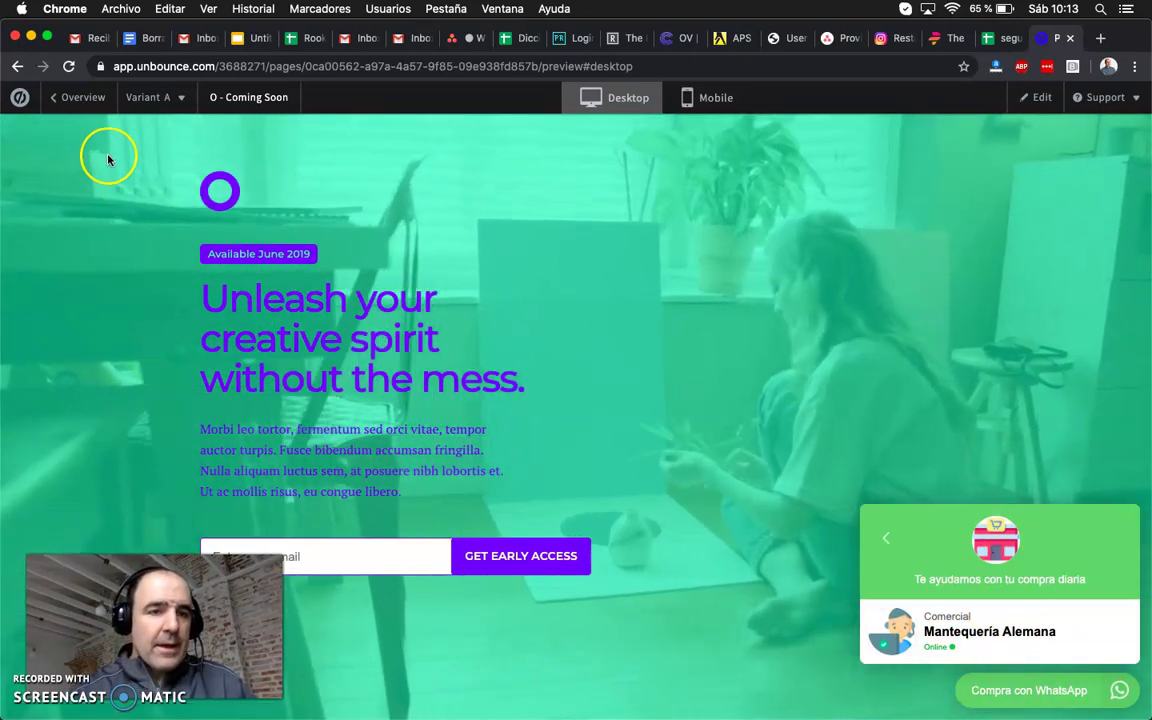
left_click(80, 98)
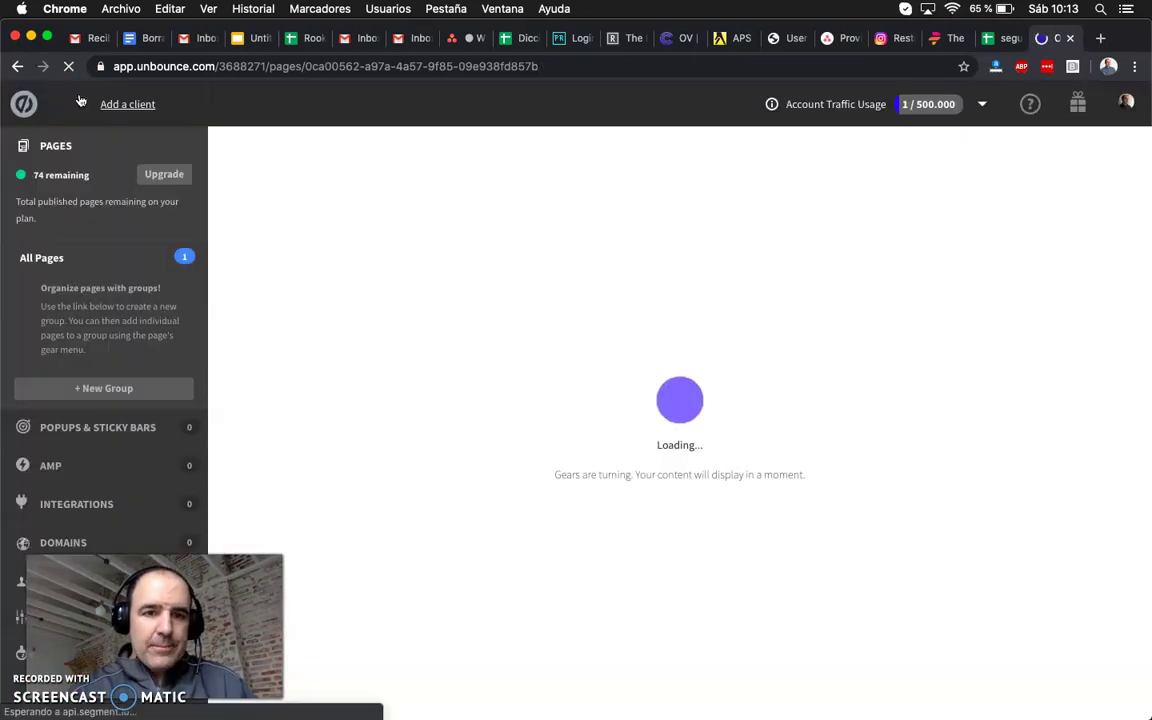
left_click(378, 355)
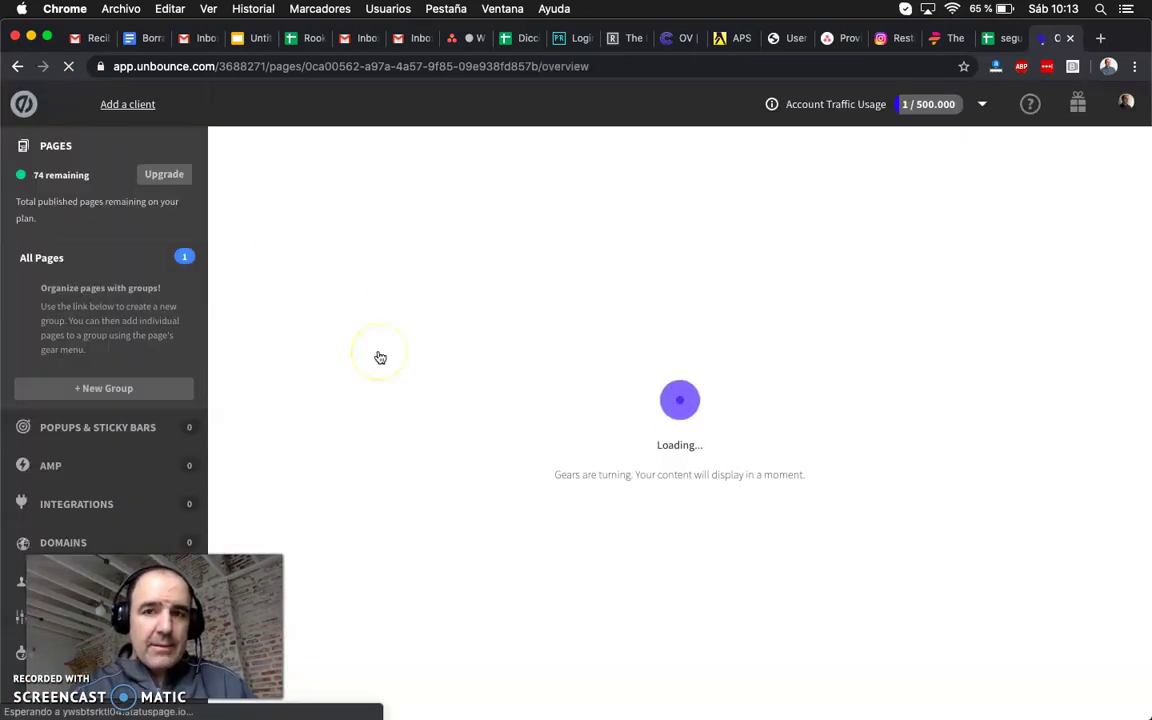
left_click(390, 295)
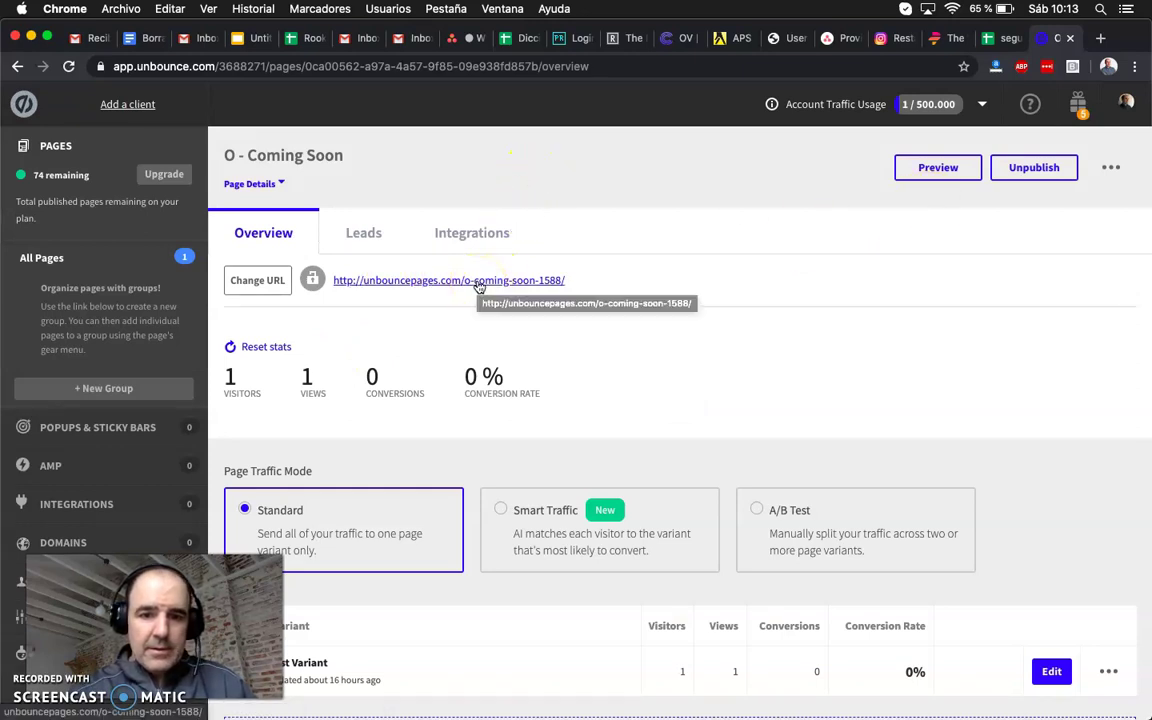
scroll(548, 431, "down", 5)
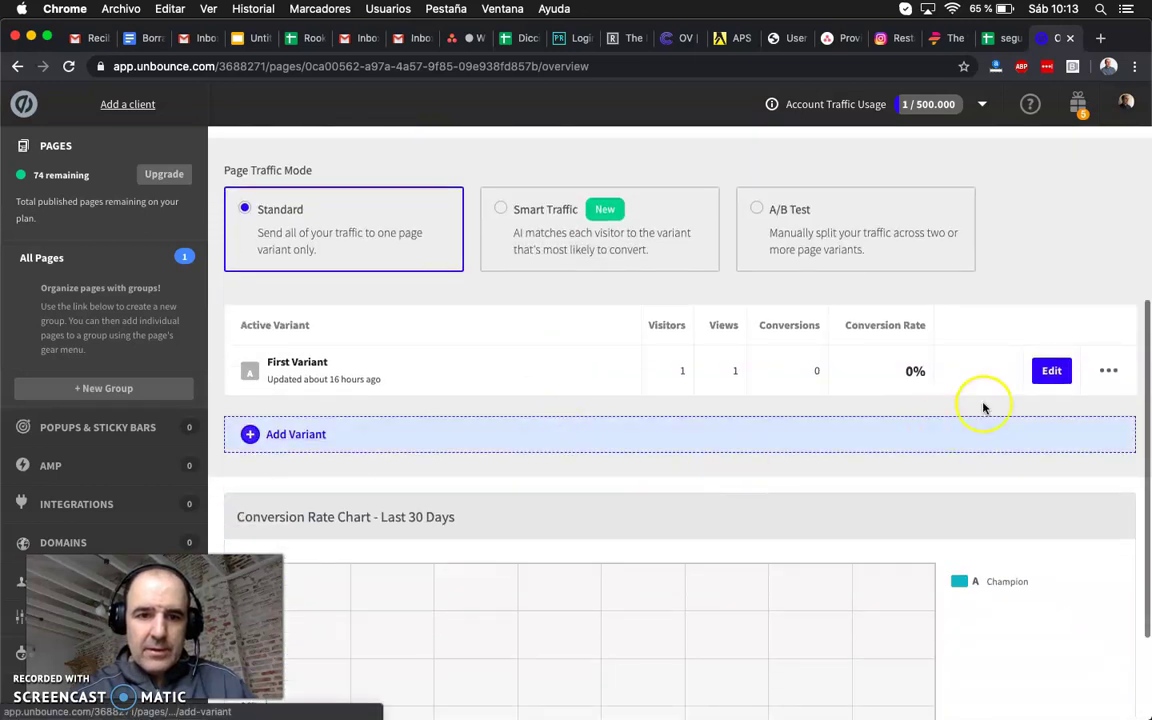
scroll(1046, 404, "up", 5)
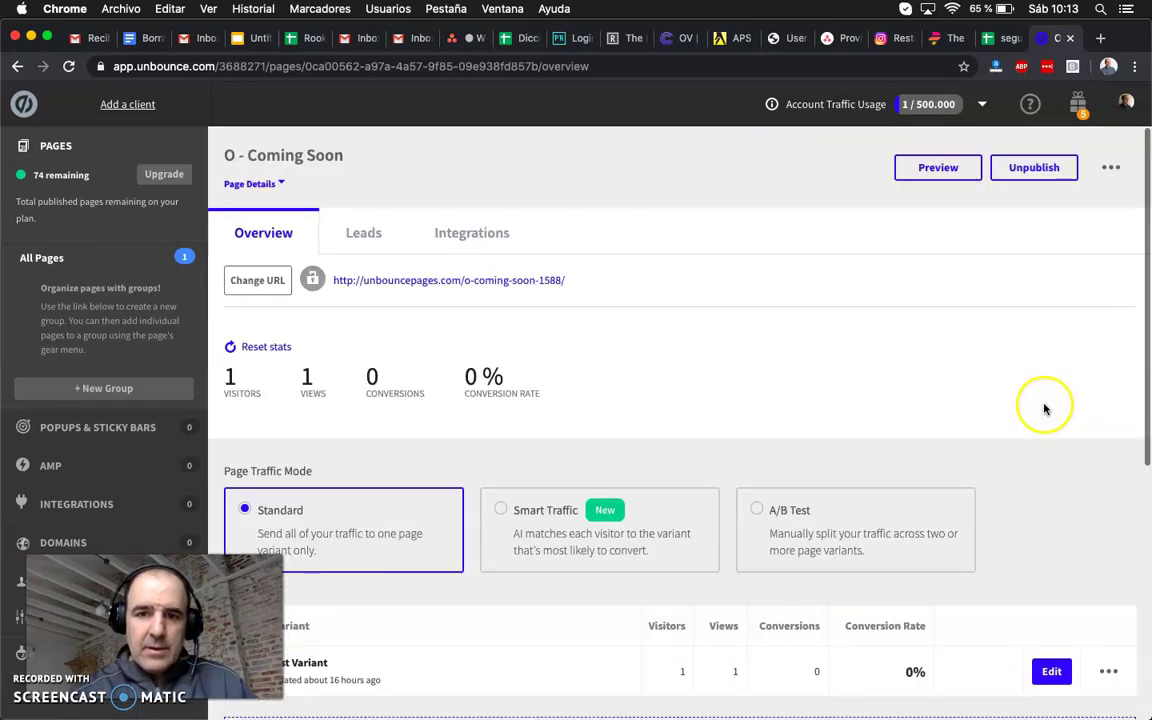
left_click(515, 285)
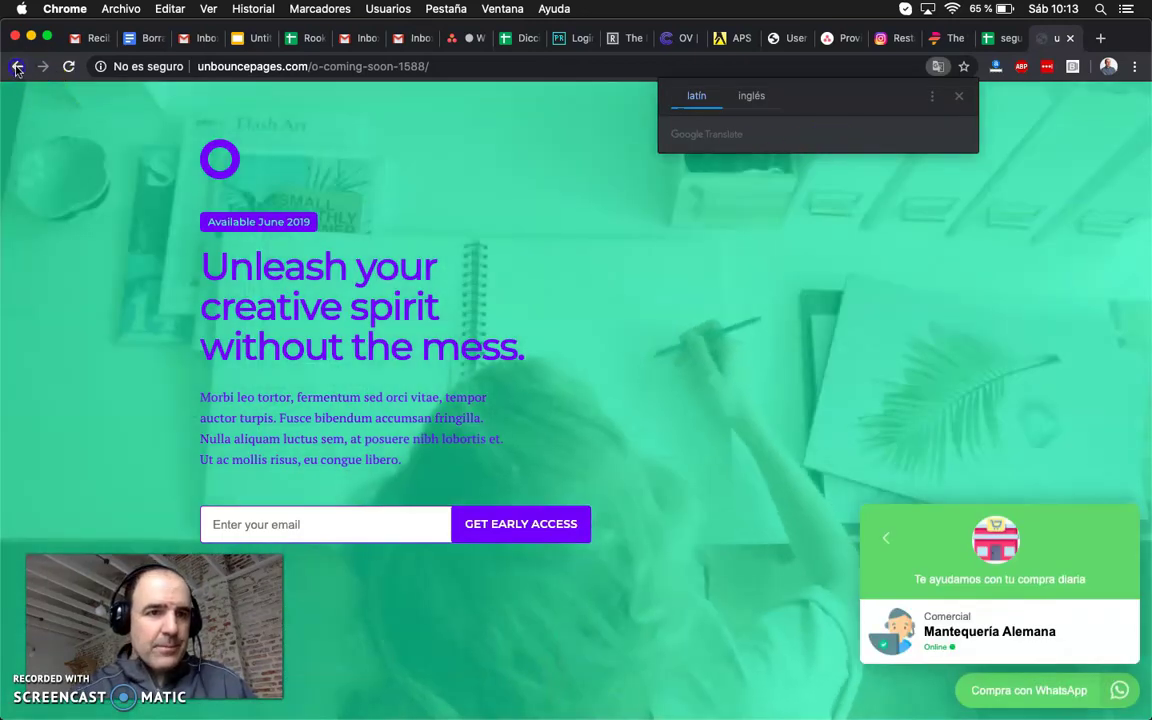
left_click(16, 67)
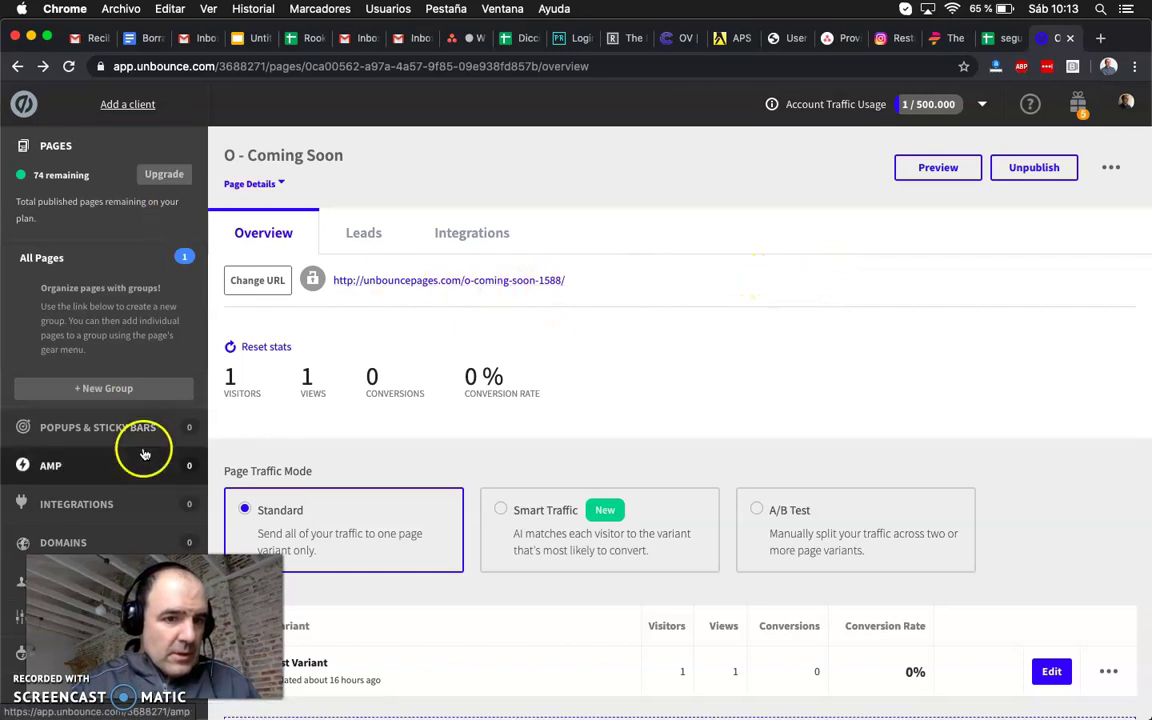
left_click(1114, 168)
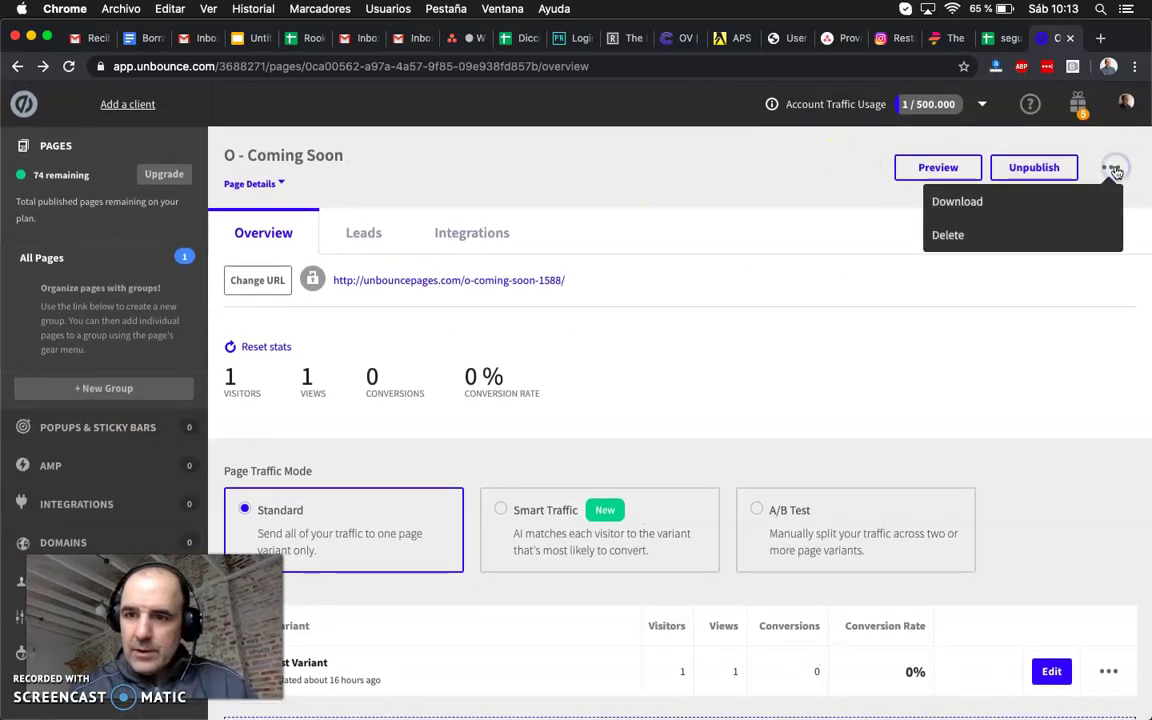
left_click(820, 224)
left_click(257, 183)
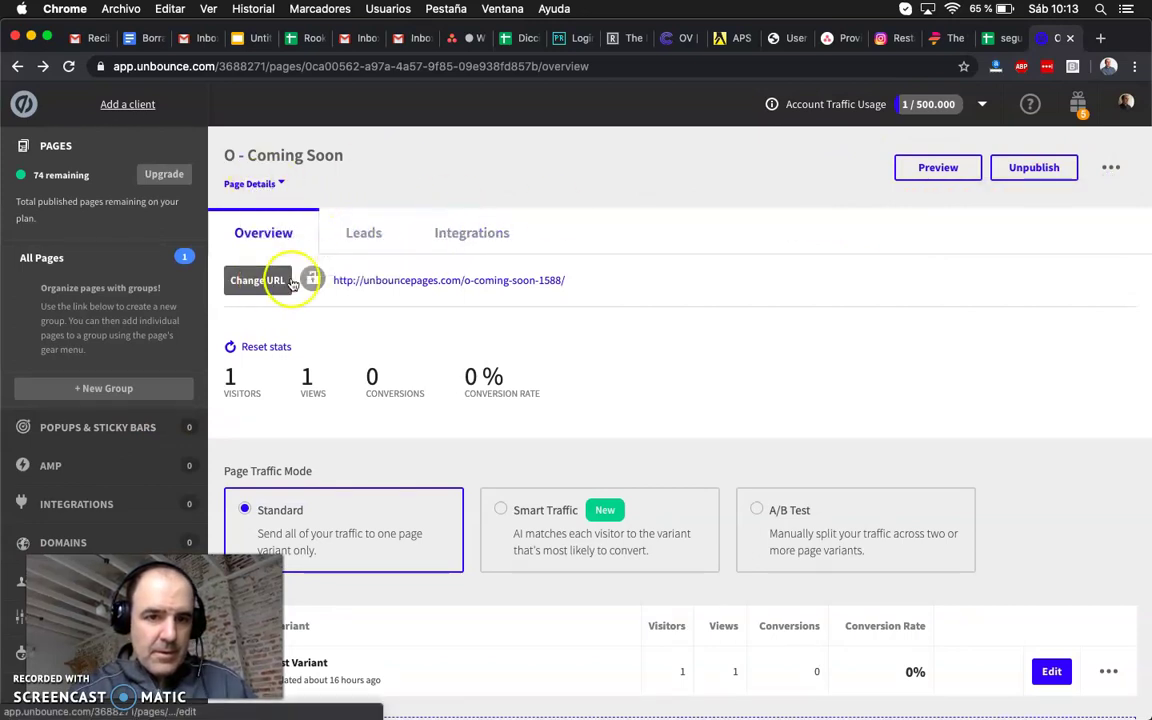
scroll(420, 460, "down", 3)
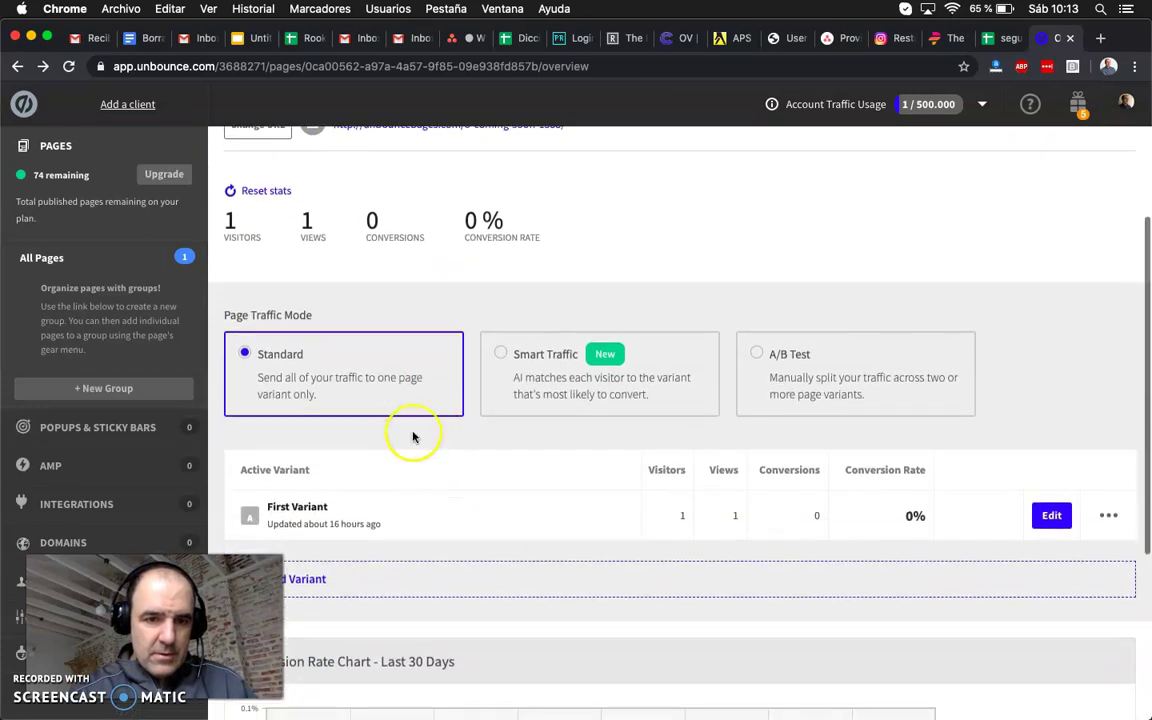
scroll(578, 391, "down", 5)
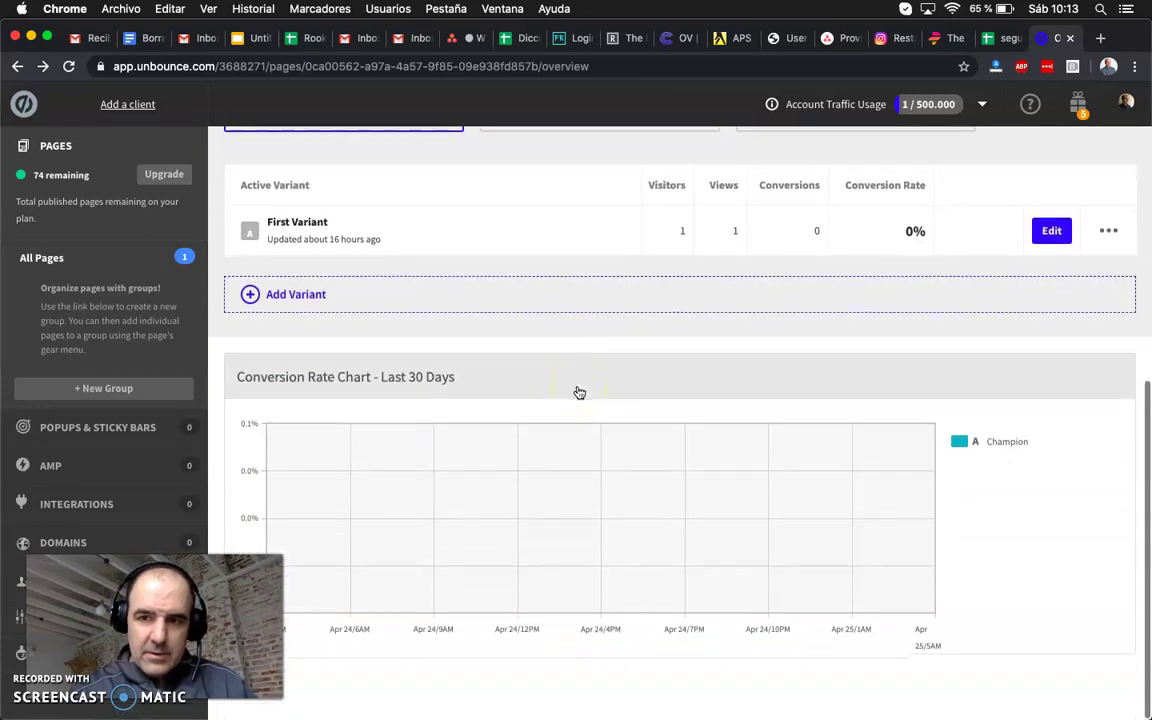
scroll(579, 392, "up", 8)
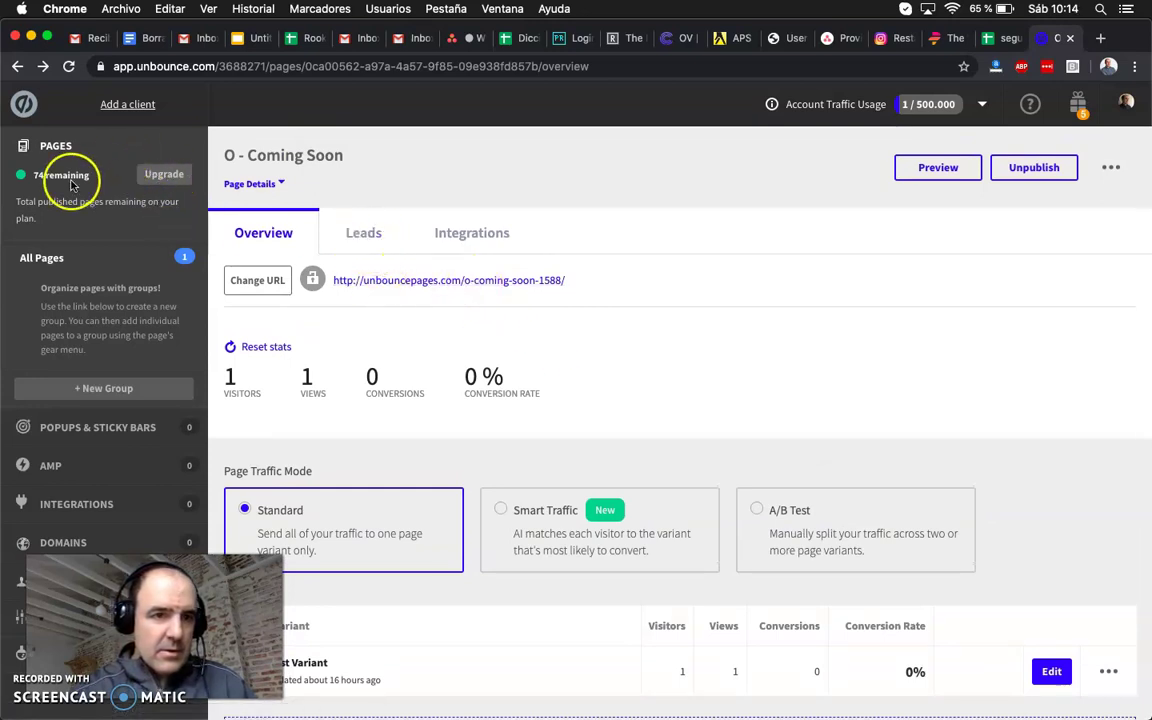
In the All Pages list, select O - Coming Soon and check its bulk actions without applying any
left_click(56, 147)
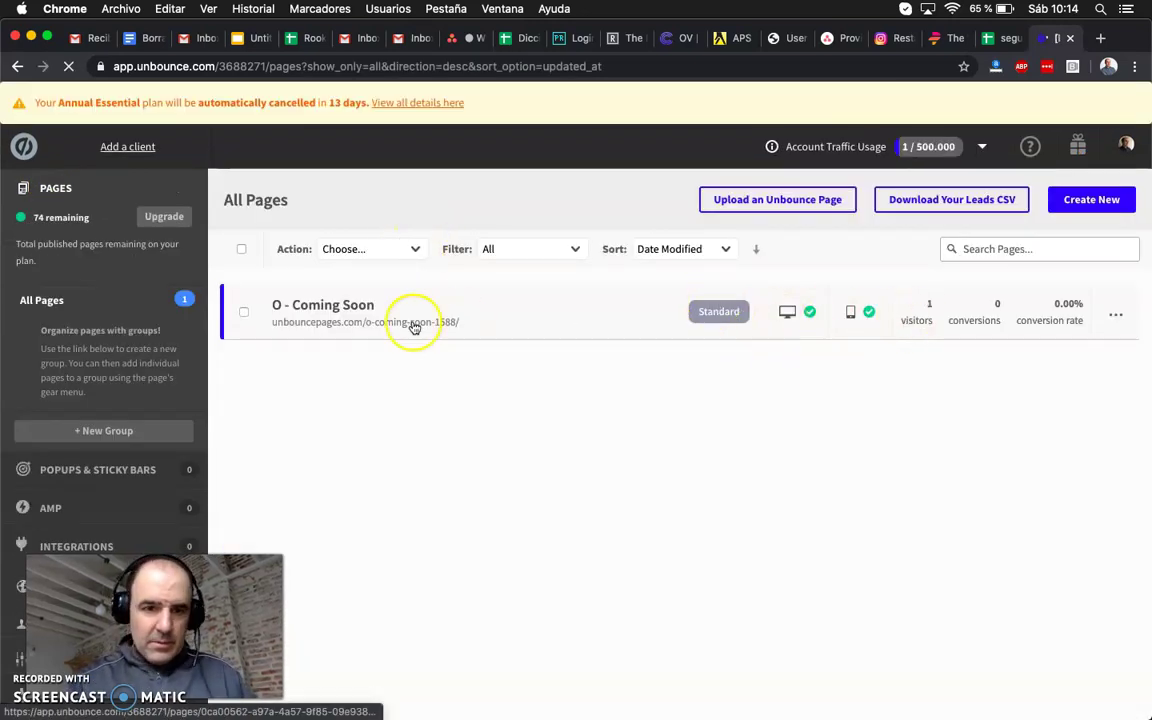
left_click(243, 312)
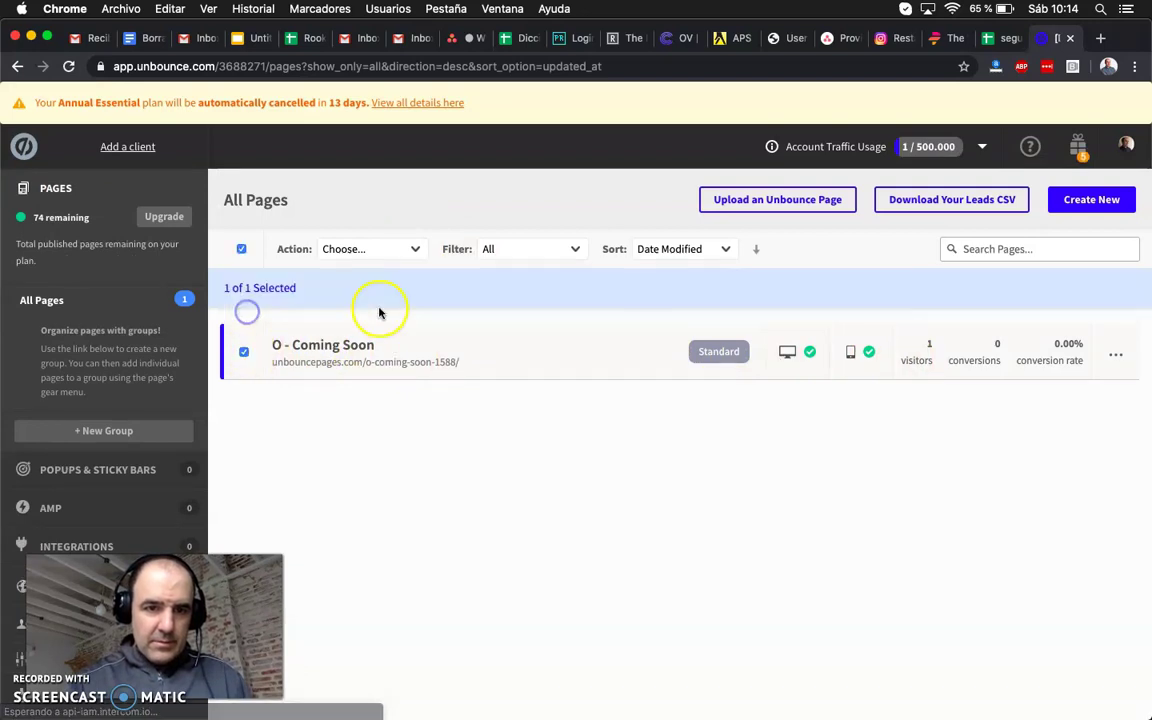
left_click(361, 249)
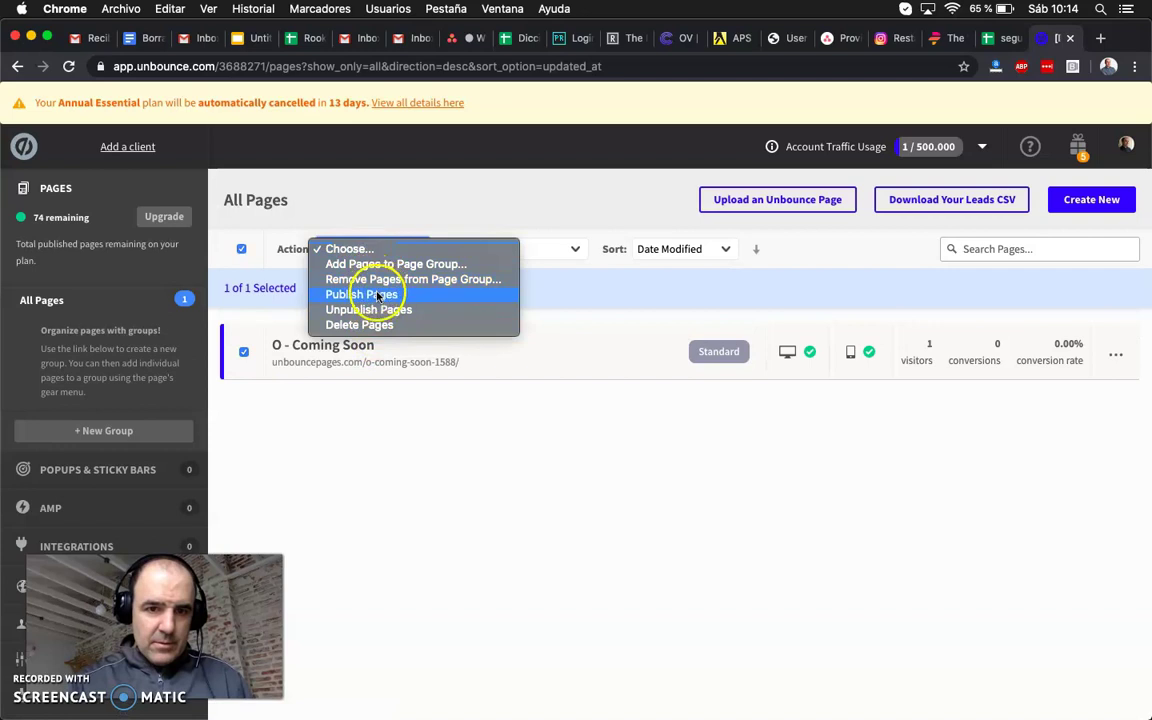
left_click(446, 428)
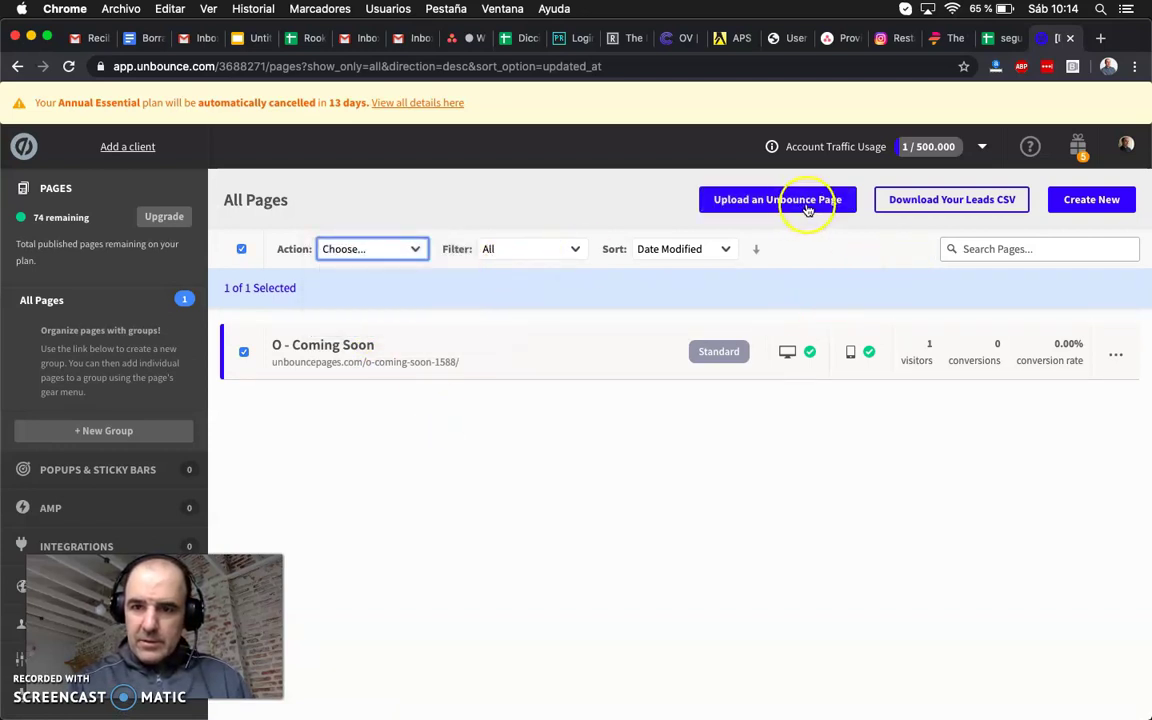
Create a new page from the O - Book template
left_click(1085, 200)
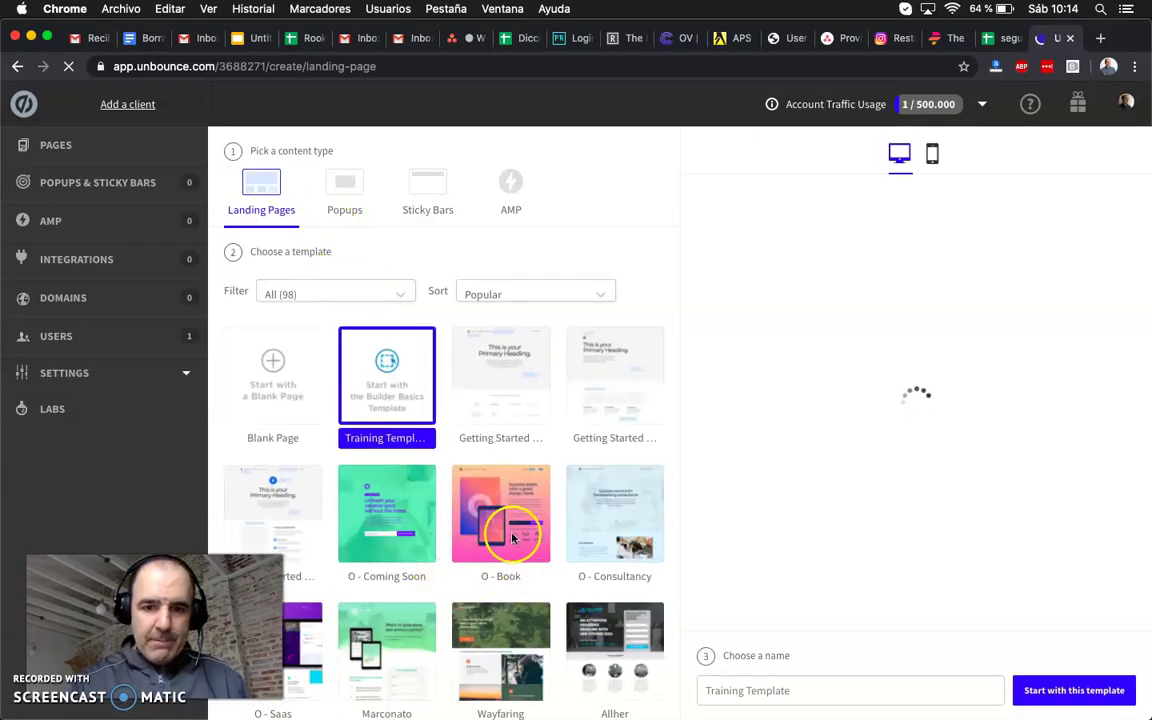
left_click(511, 535)
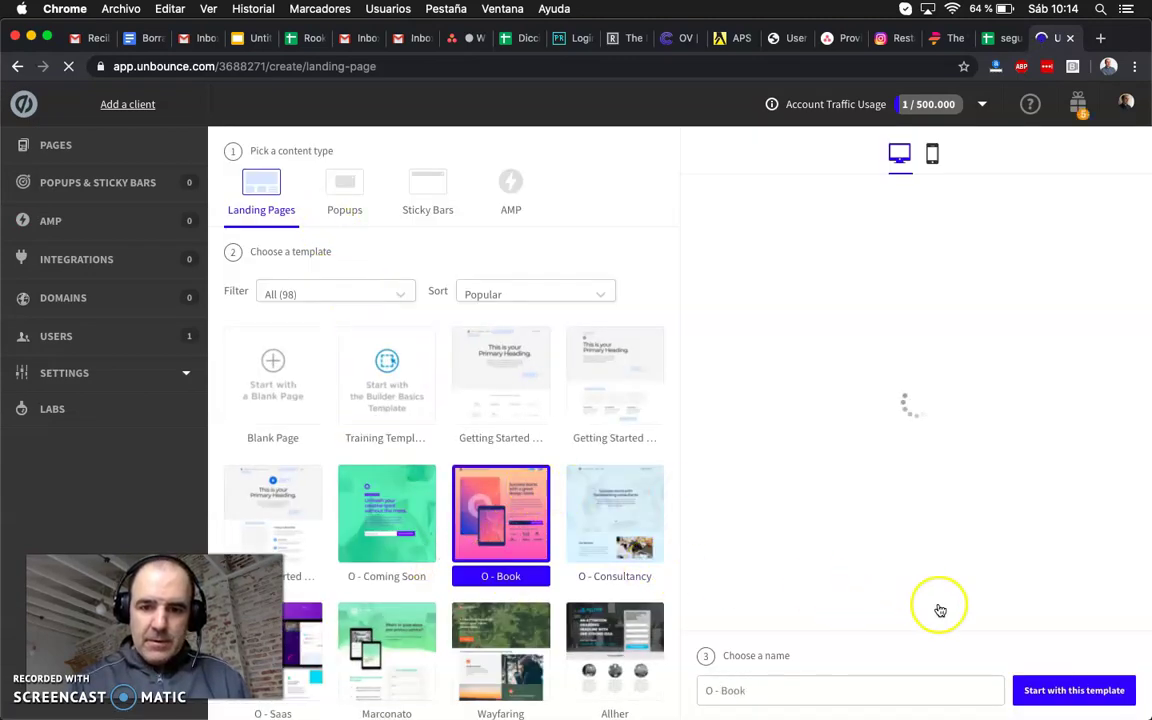
left_click(1097, 690)
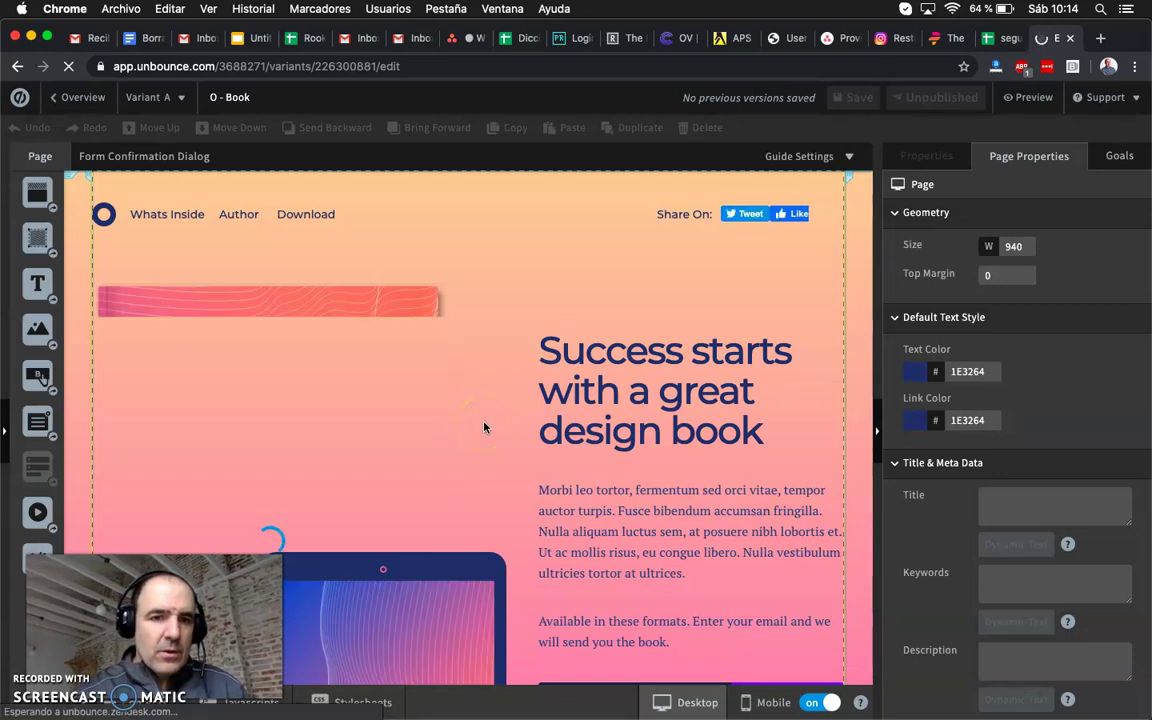
Drag a Custom HTML widget onto the O - Book canvas to open its code editor
scroll(475, 457, "down", 2)
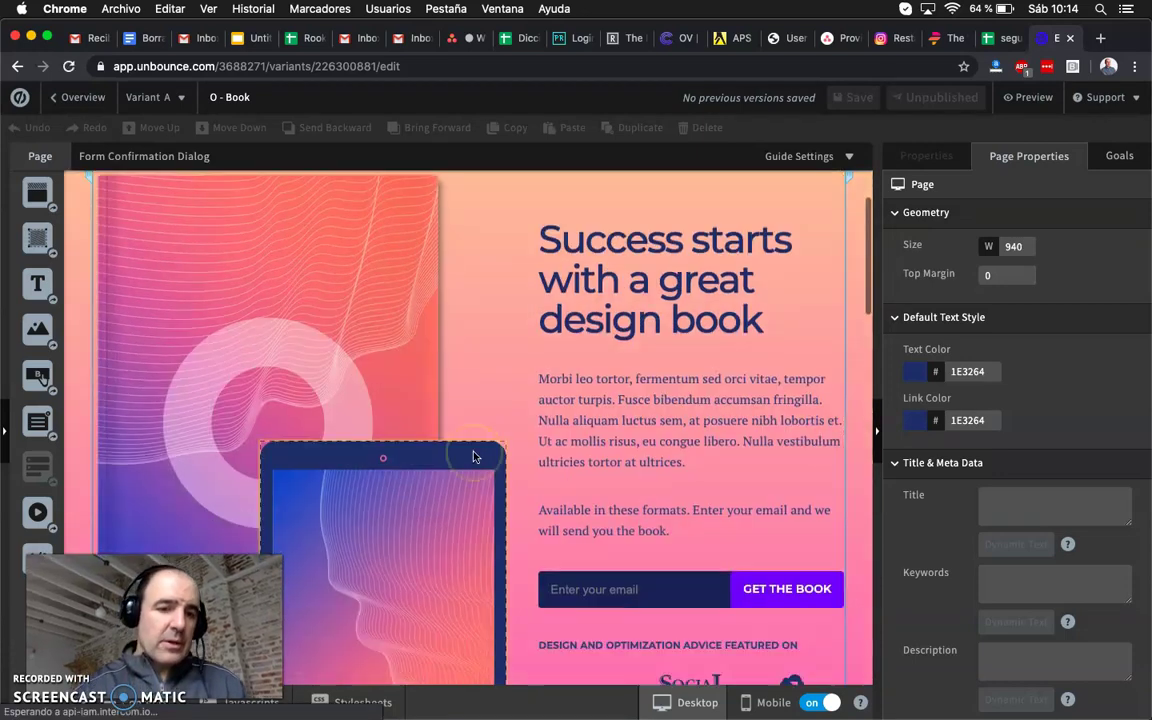
scroll(475, 457, "down", 5)
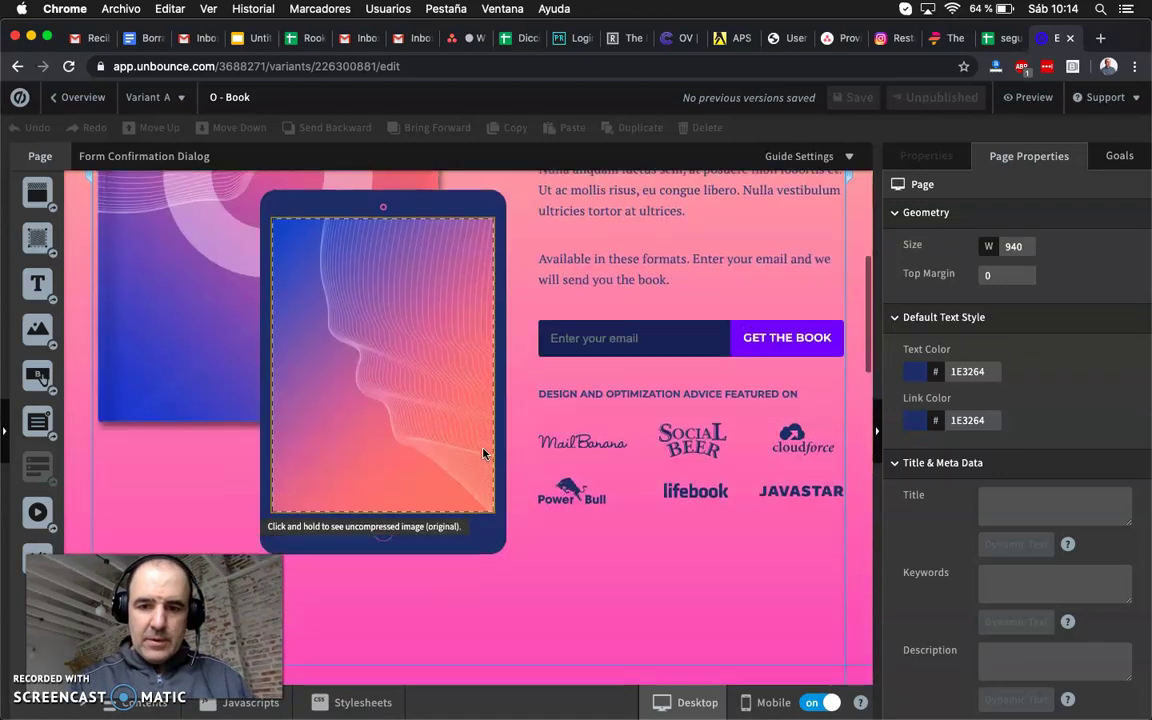
scroll(483, 454, "down", 9)
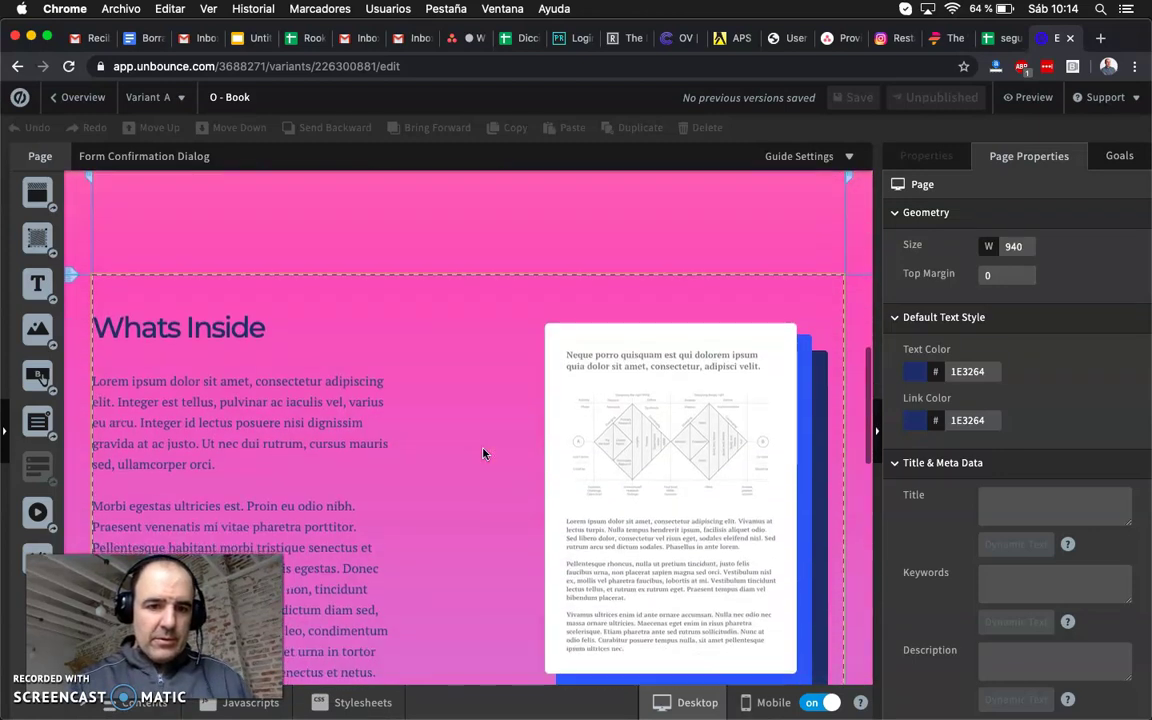
scroll(483, 452, "up", 15)
left_click(133, 545)
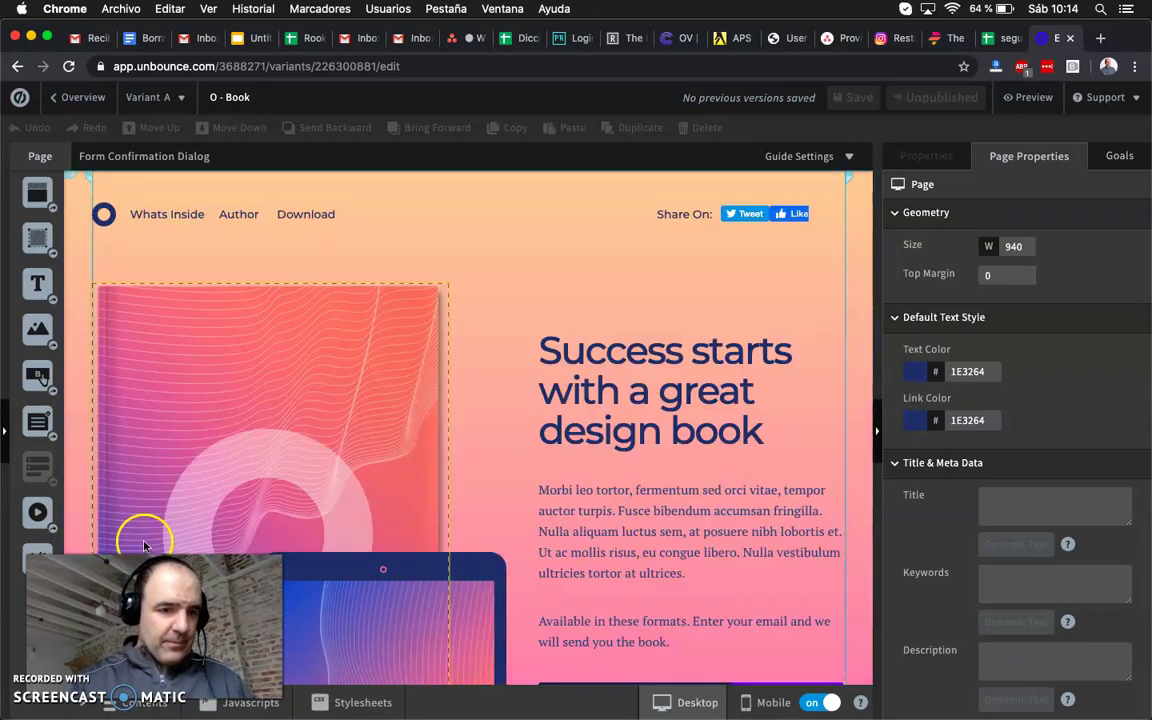
left_click_drag(31, 545, 626, 293)
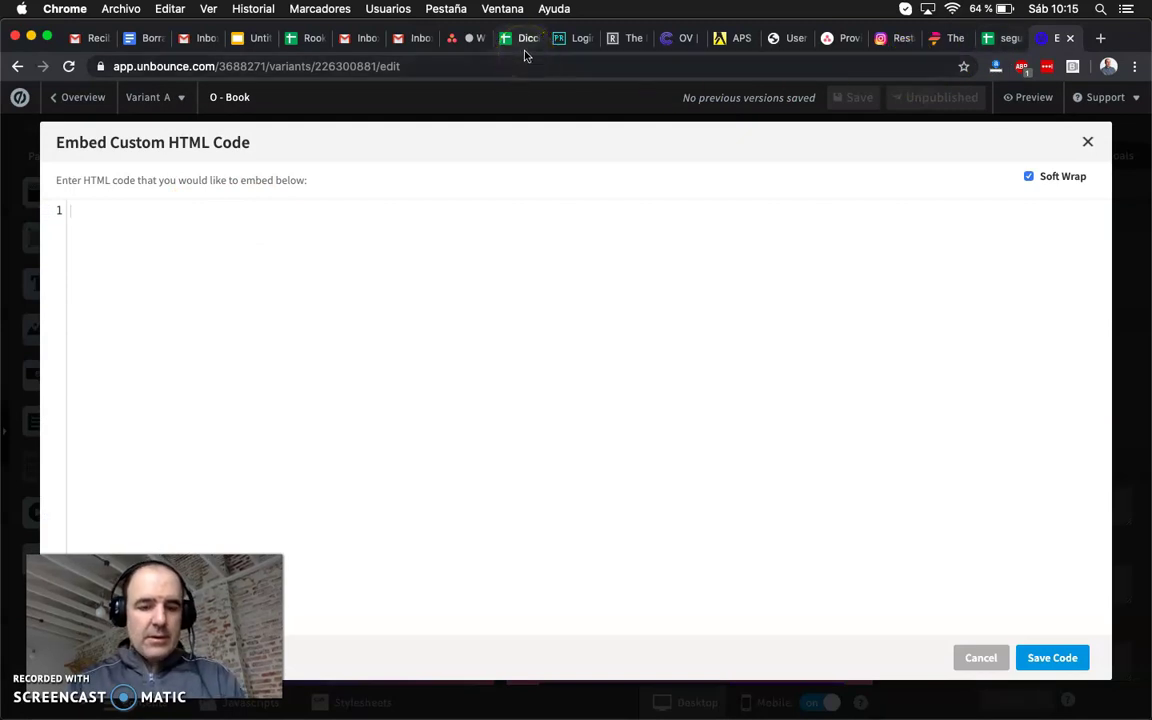
Open the ToChat services site in a new tab, log in and go to My widgets
key("super+t")
type("servi")
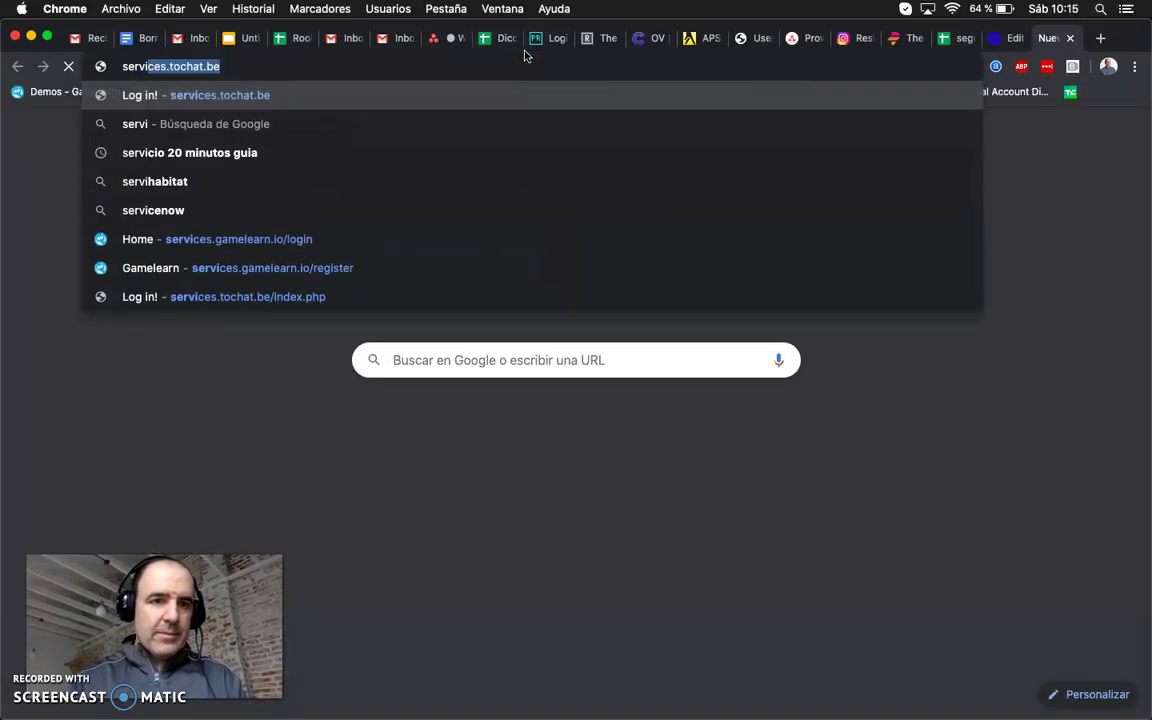
key("Return")
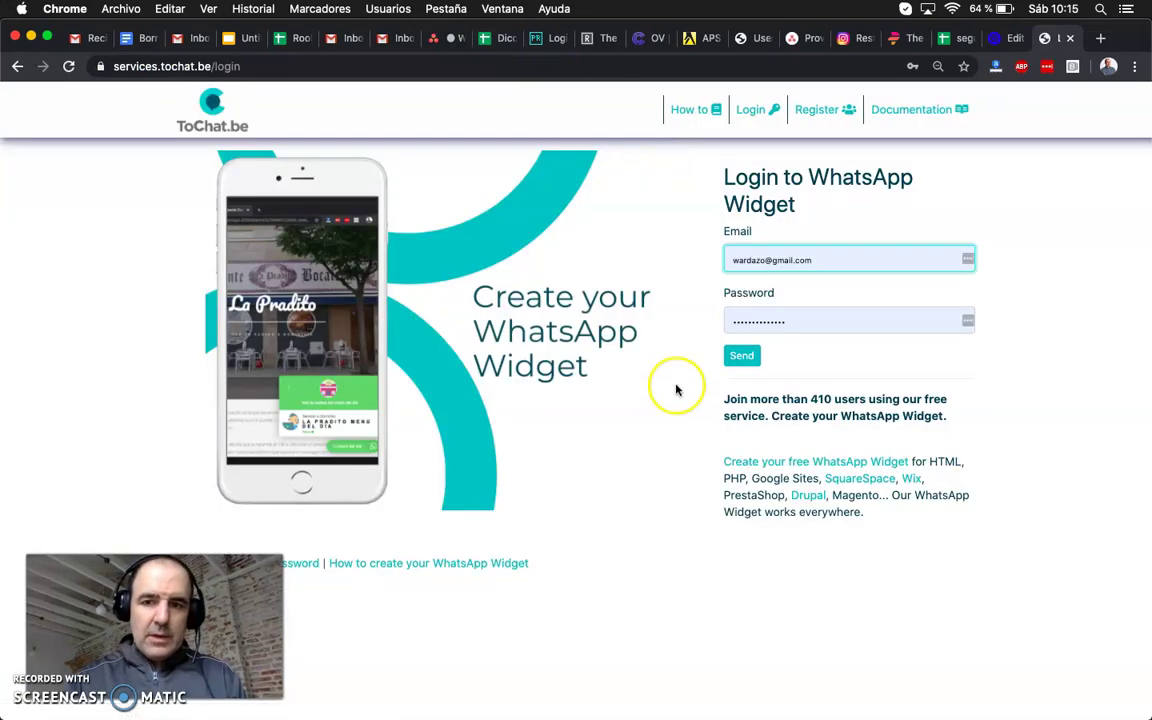
left_click(740, 362)
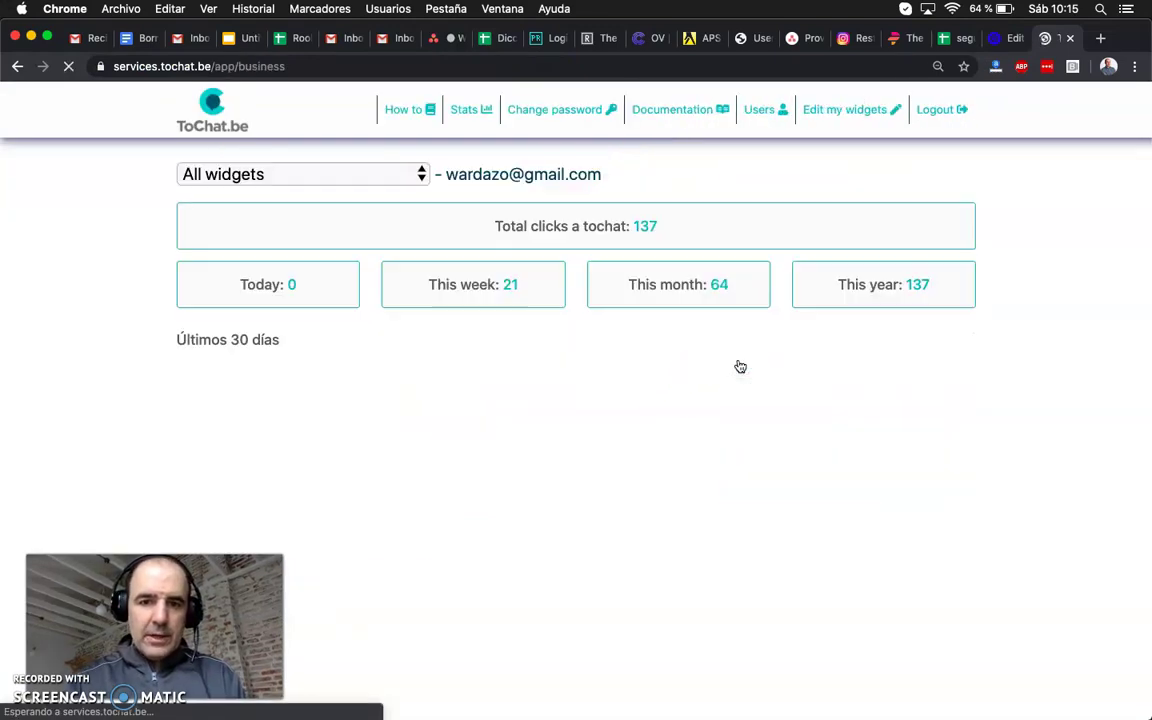
left_click(836, 110)
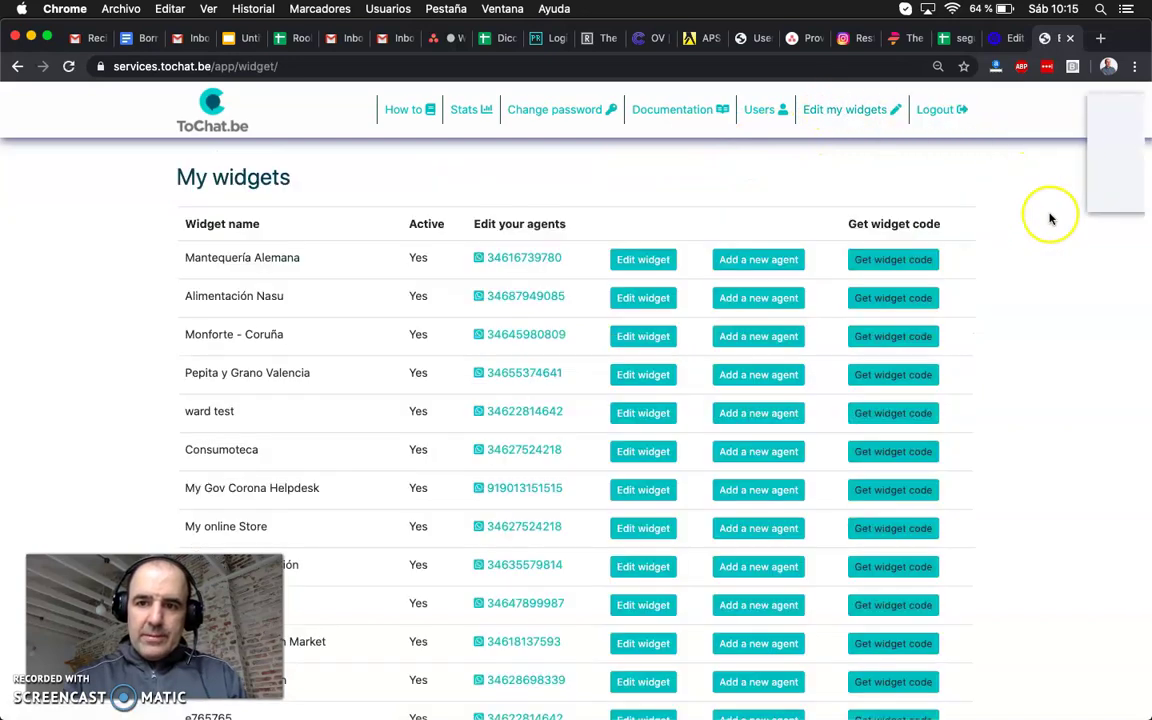
left_click(1029, 193)
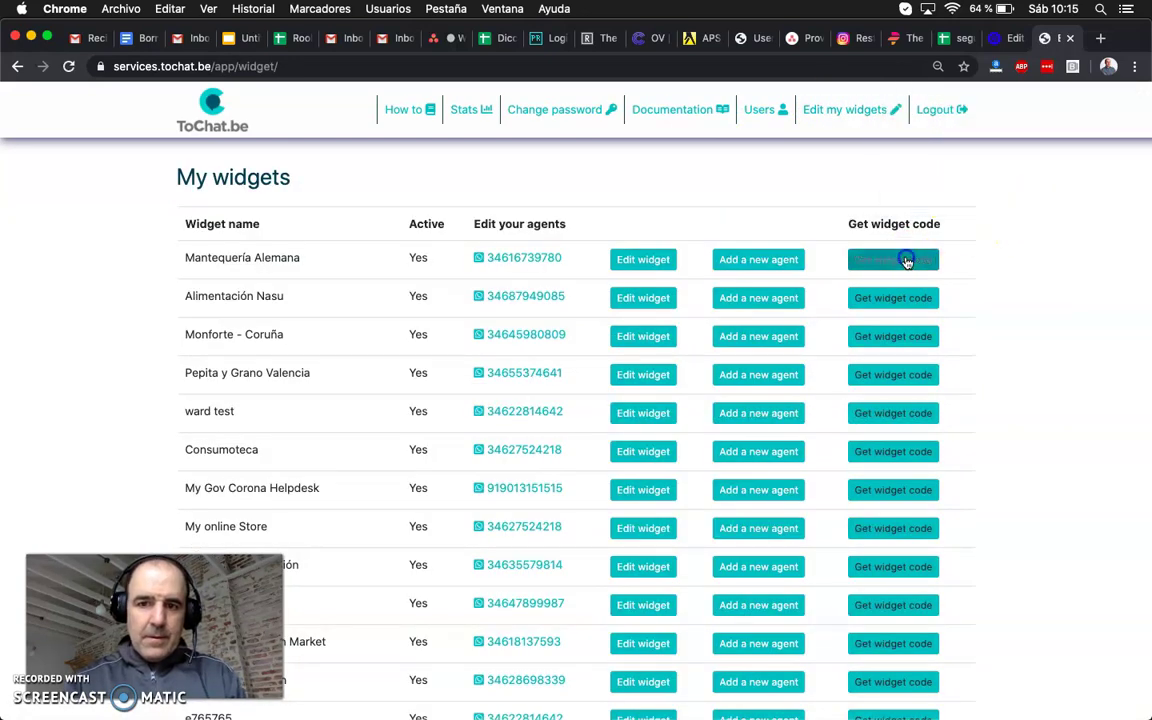
Copy the Mantequería Alemana widget's embed script and close the code window
left_click(908, 261)
left_click(561, 188)
key("super+c")
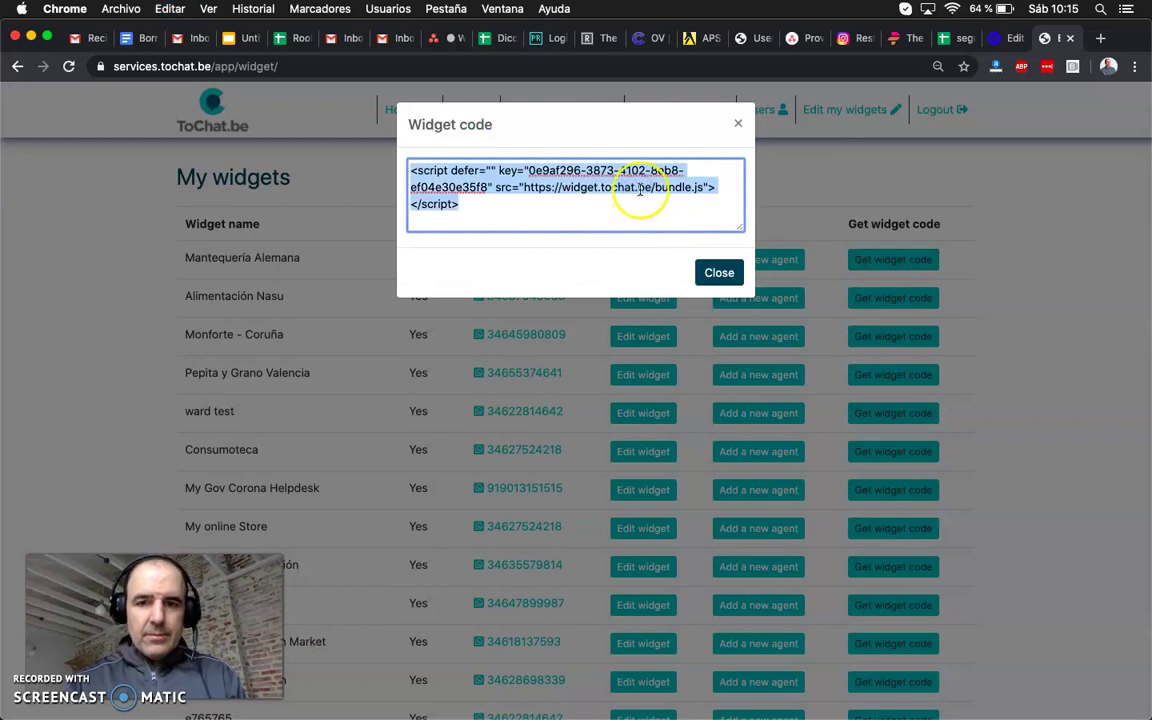
left_click(719, 272)
Paste the ToChat widget script into the Unbounce custom HTML editor and save the code
left_click(1006, 39)
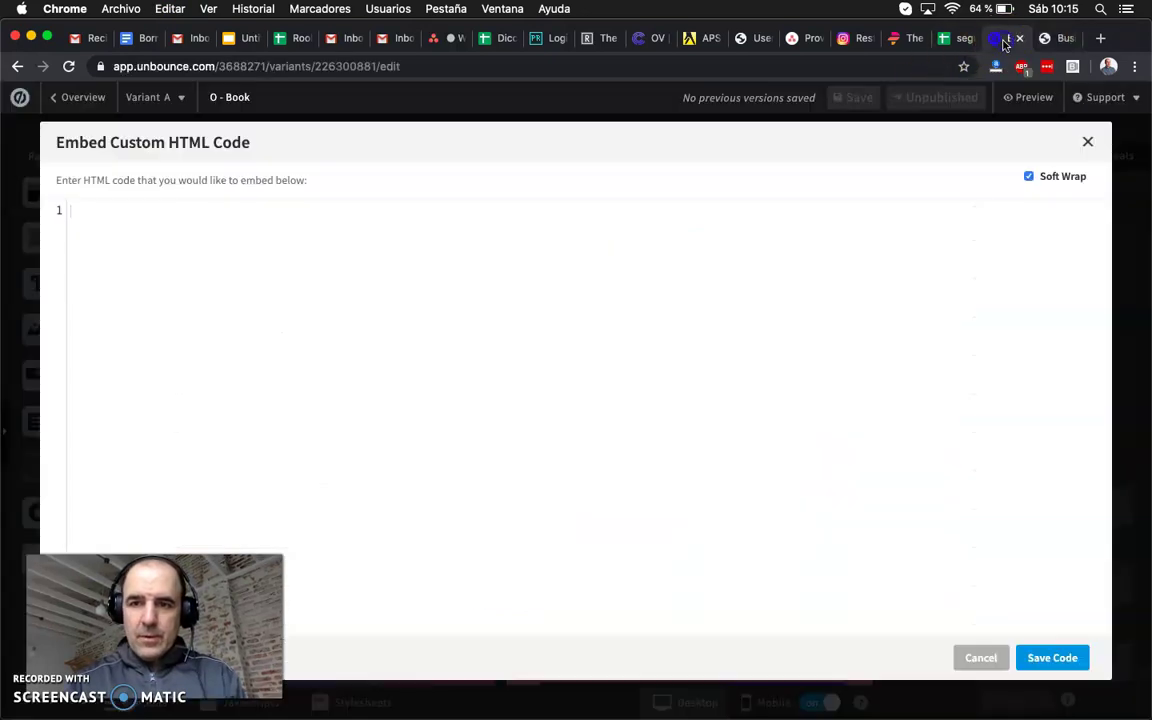
key("super+v")
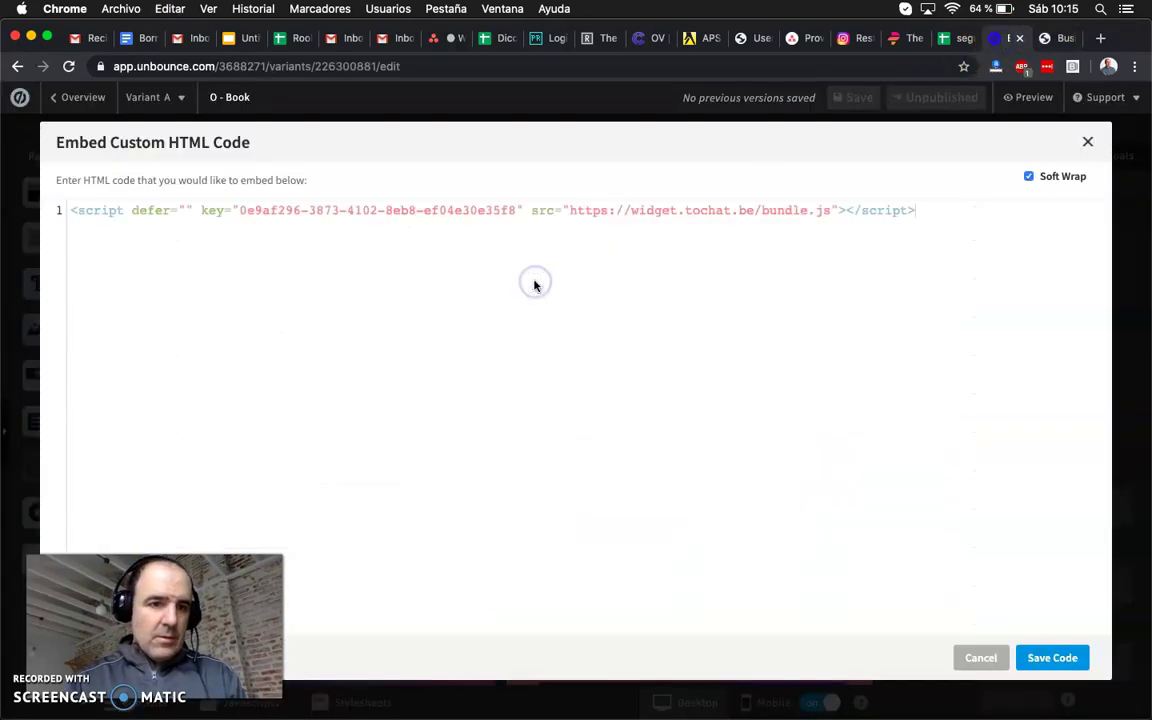
left_click(1045, 657)
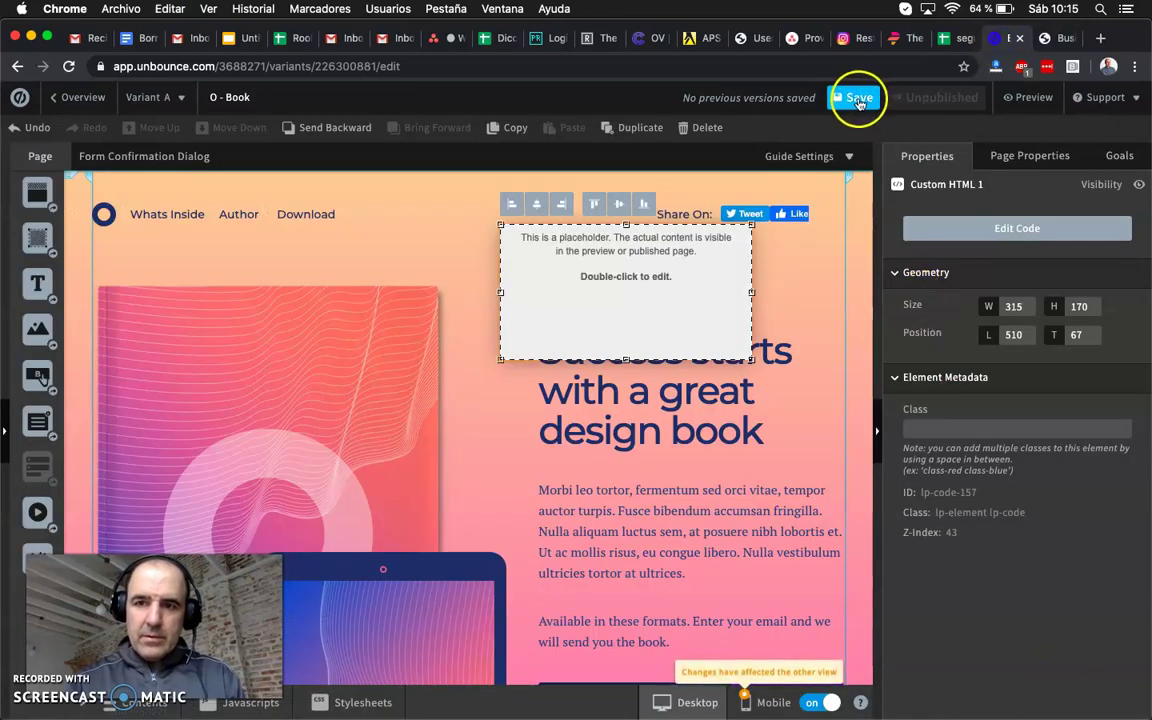
Save the O - Book page and preview it
left_click(852, 99)
left_click(948, 236)
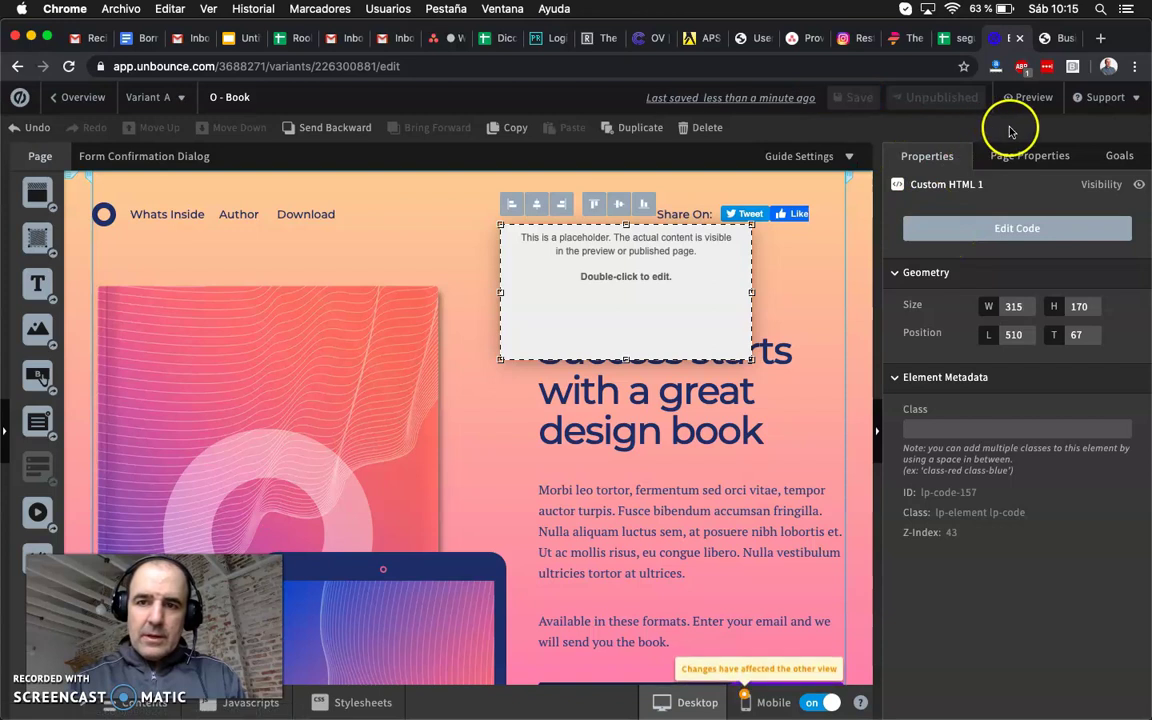
left_click(1036, 99)
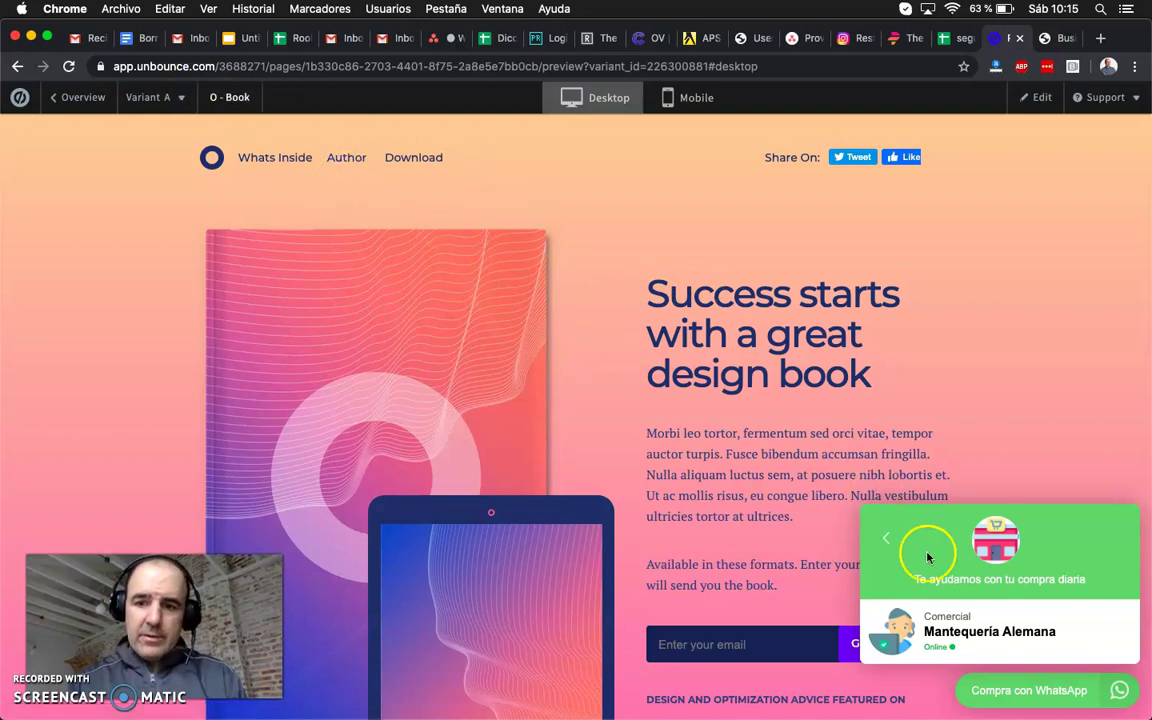
Close and reopen the Compra con WhatsApp popup in the preview, then return to Overview
left_click(885, 537)
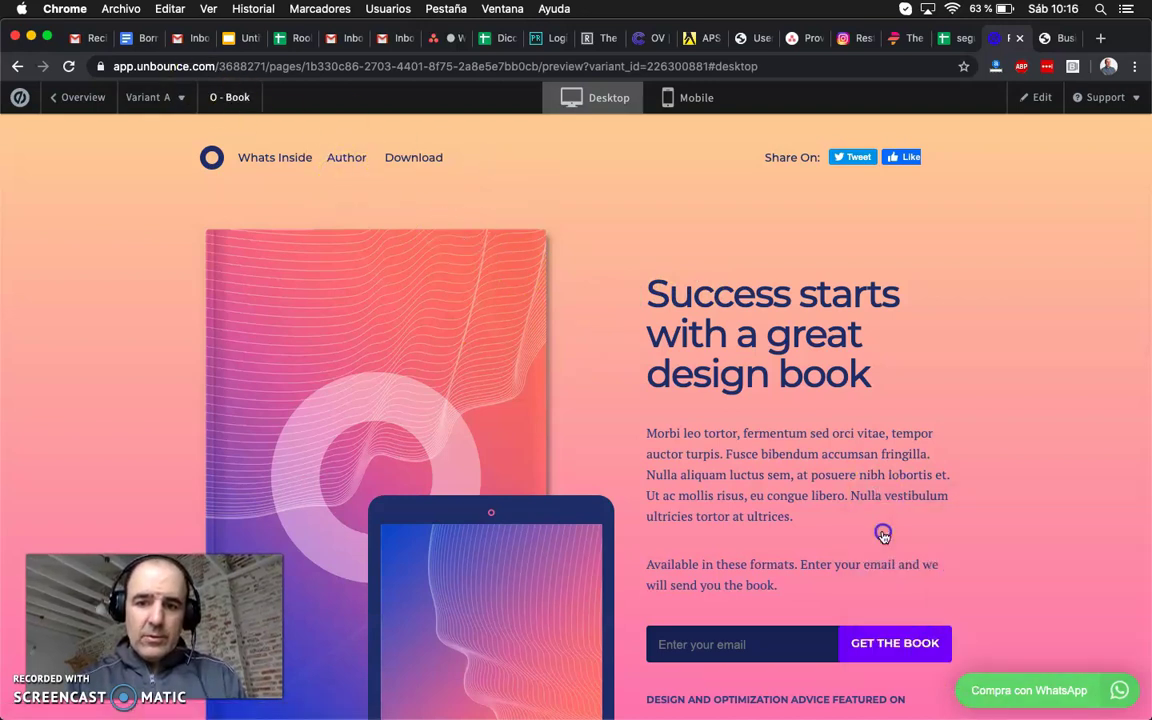
left_click(1024, 697)
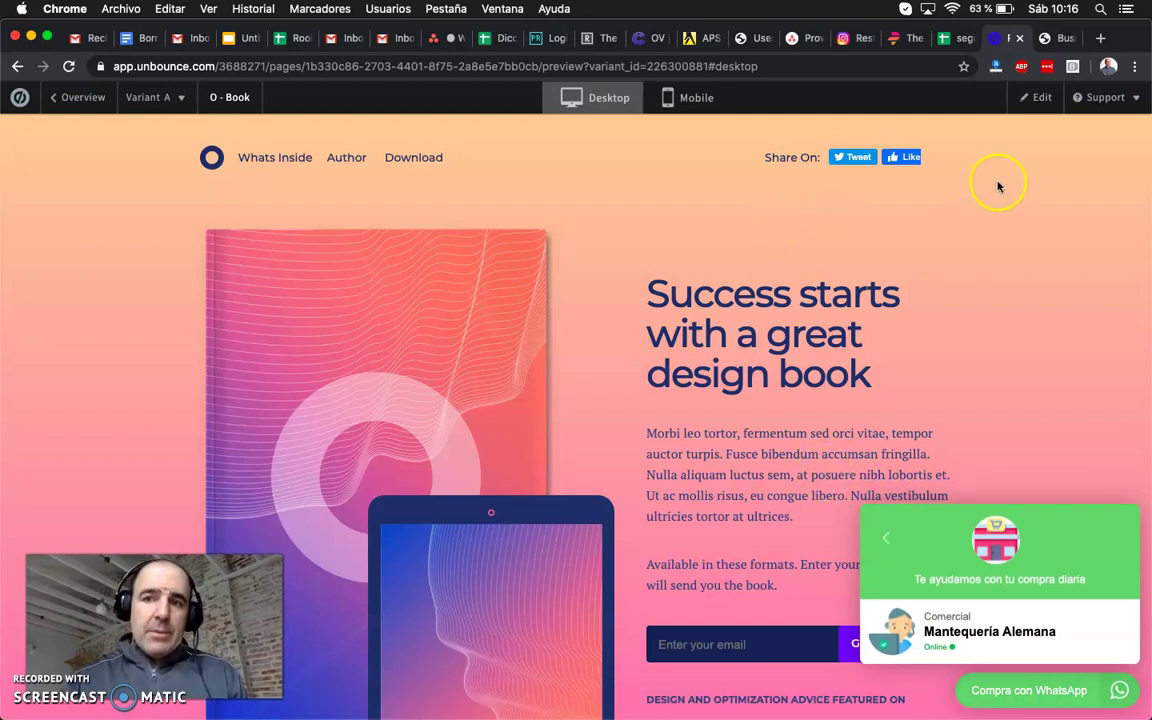
left_click(80, 97)
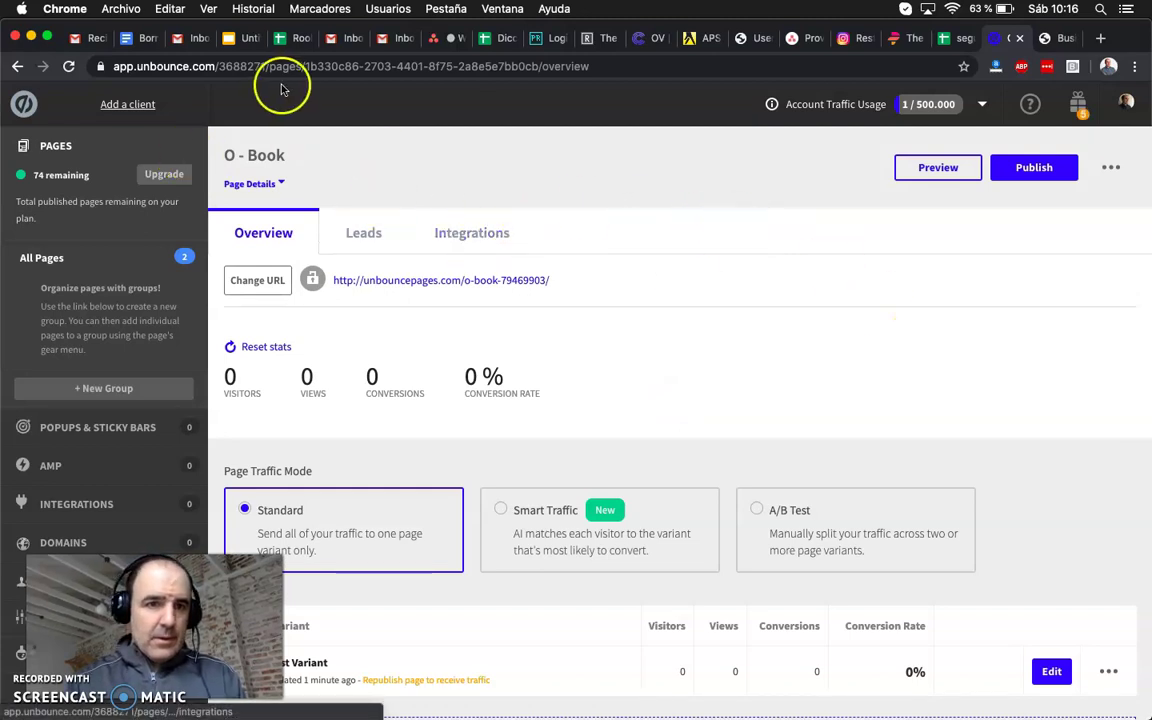
Google 'unbounce' and open Unbounce's Pricing page from the search result
left_click(222, 64)
type("unboun")
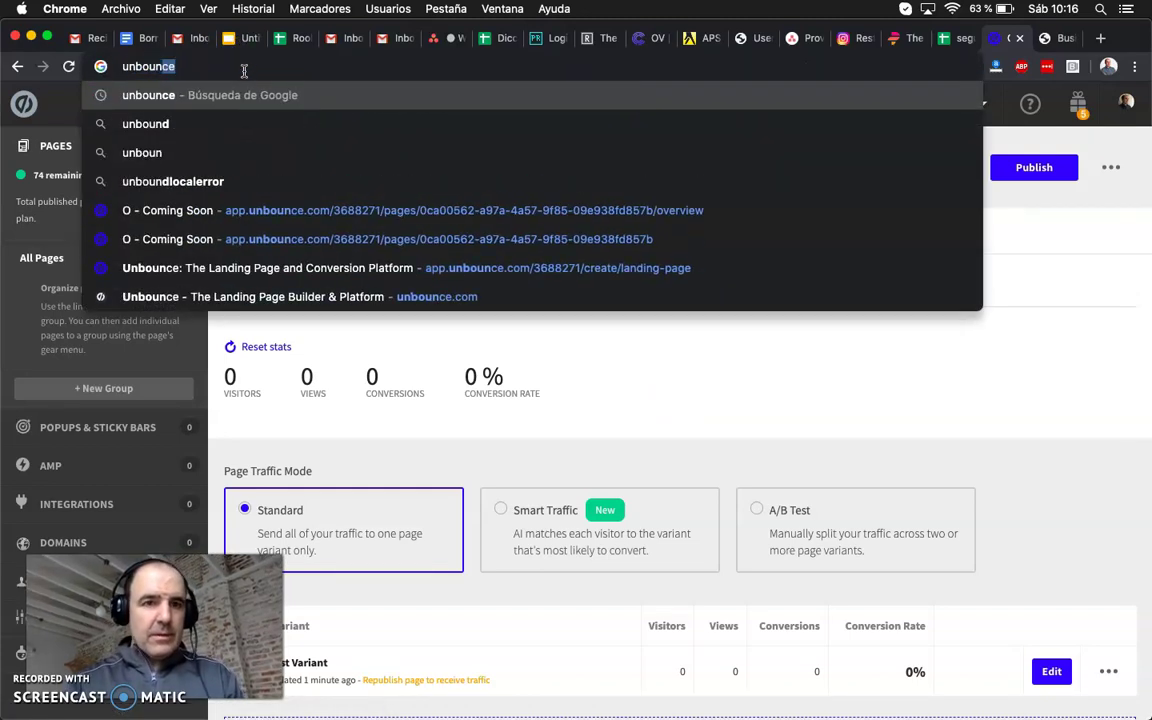
key("Return")
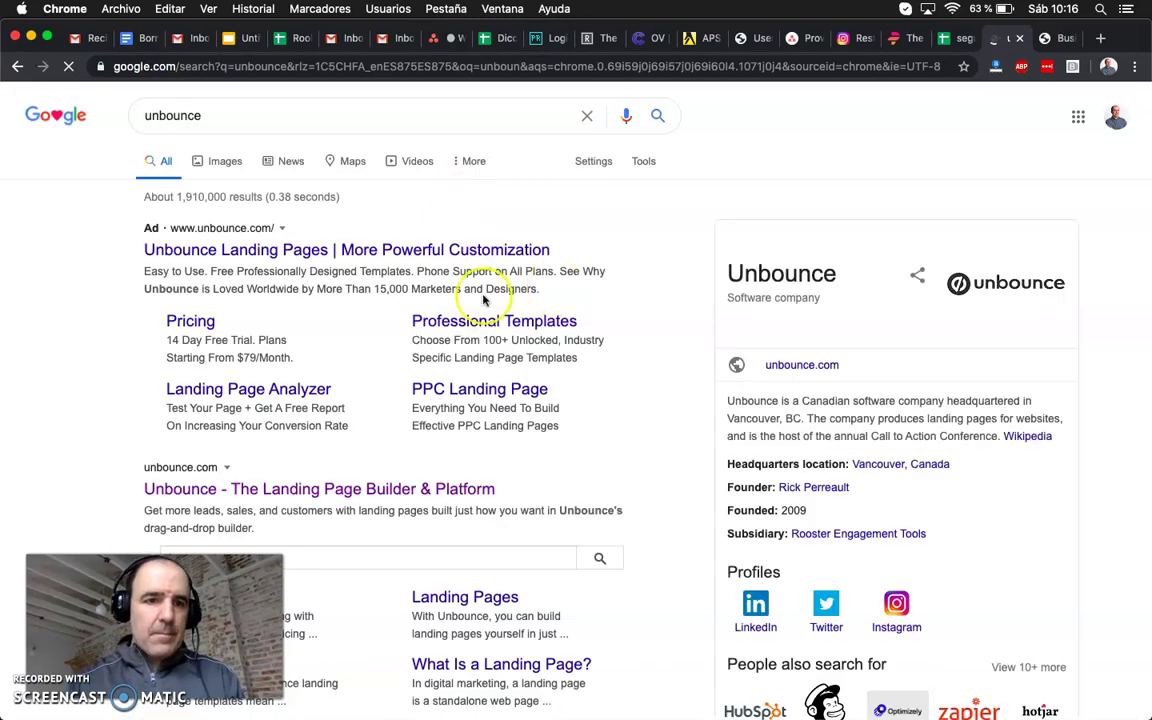
left_click(290, 490)
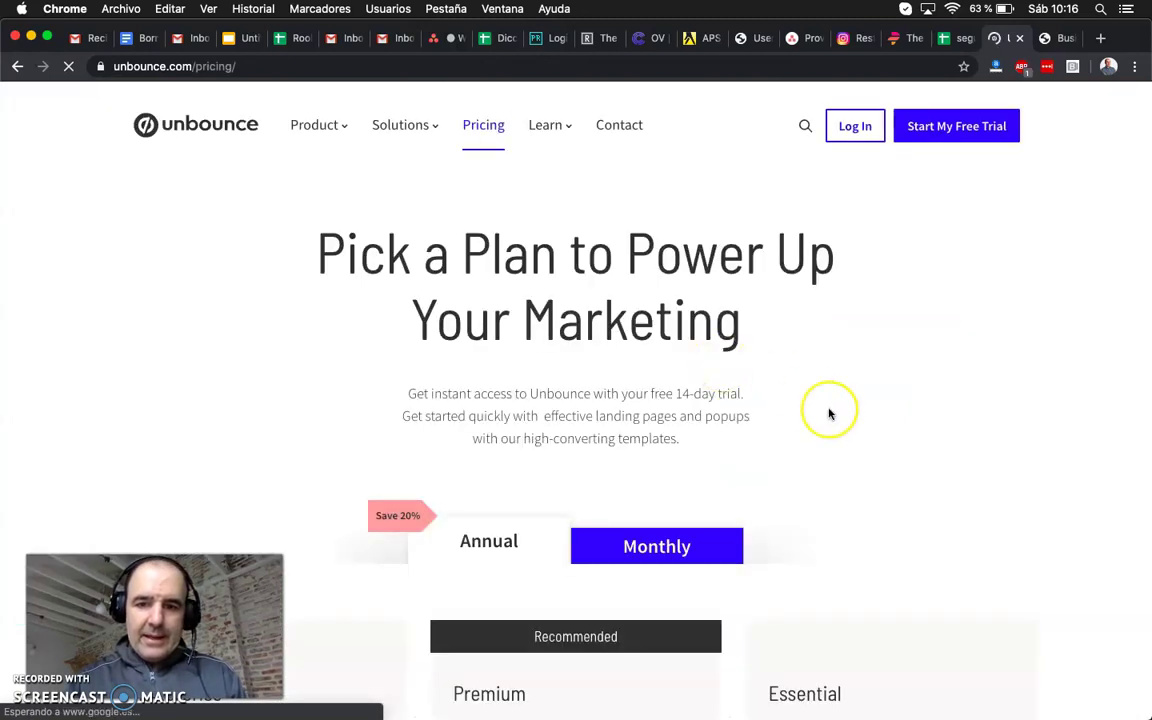
Compare Enterprise ($399+), Premium ($159) and Essential plans, highlighting Essential's $79 USD/mo price
scroll(829, 413, "down", 3)
scroll(829, 413, "down", 2)
left_click_drag(770, 393, 854, 465)
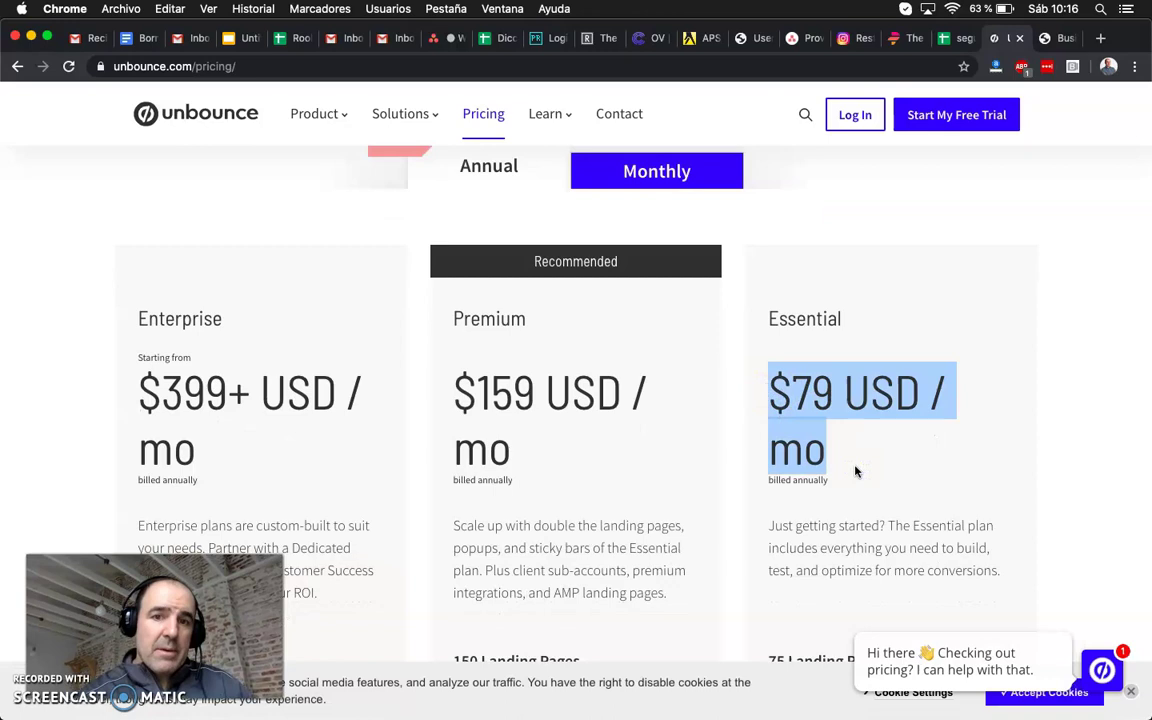
scroll(846, 461, "up", 2)
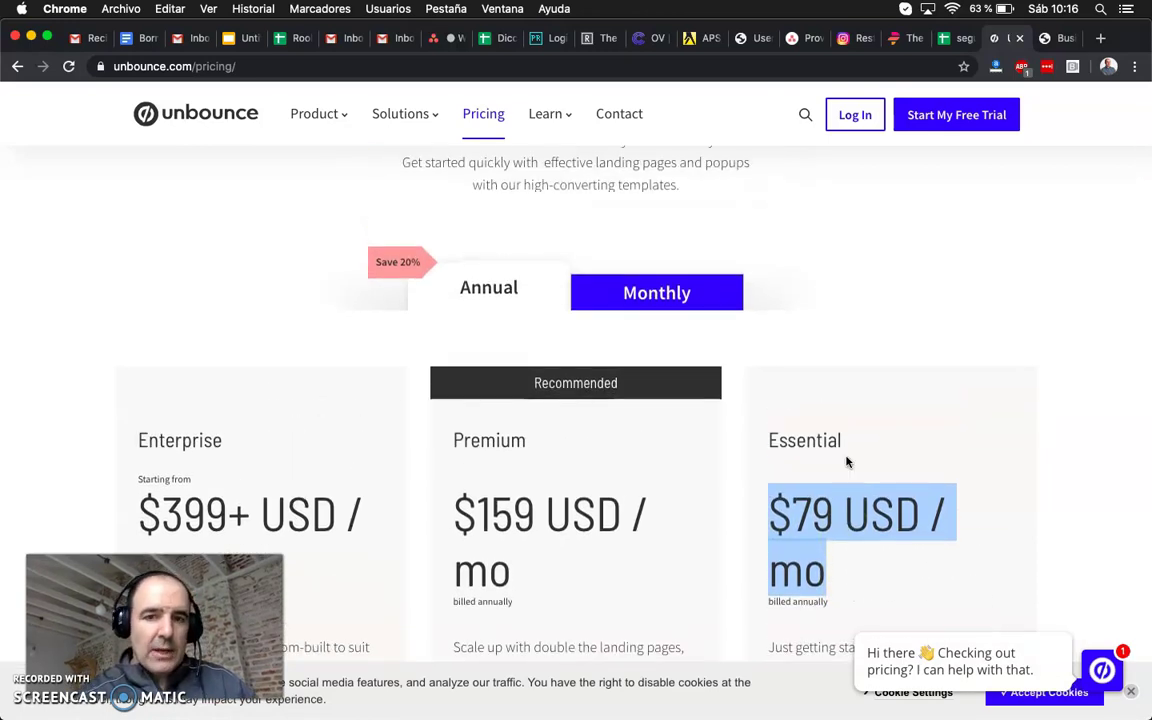
scroll(846, 461, "up", 4)
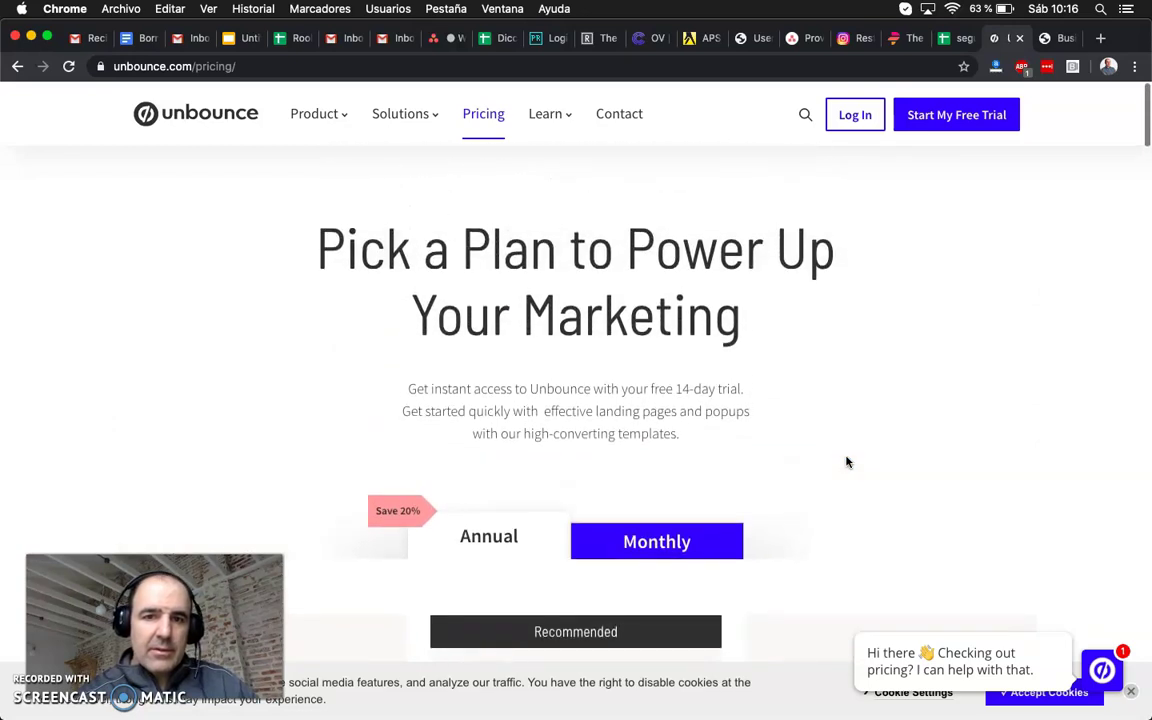
scroll(846, 461, "down", 3)
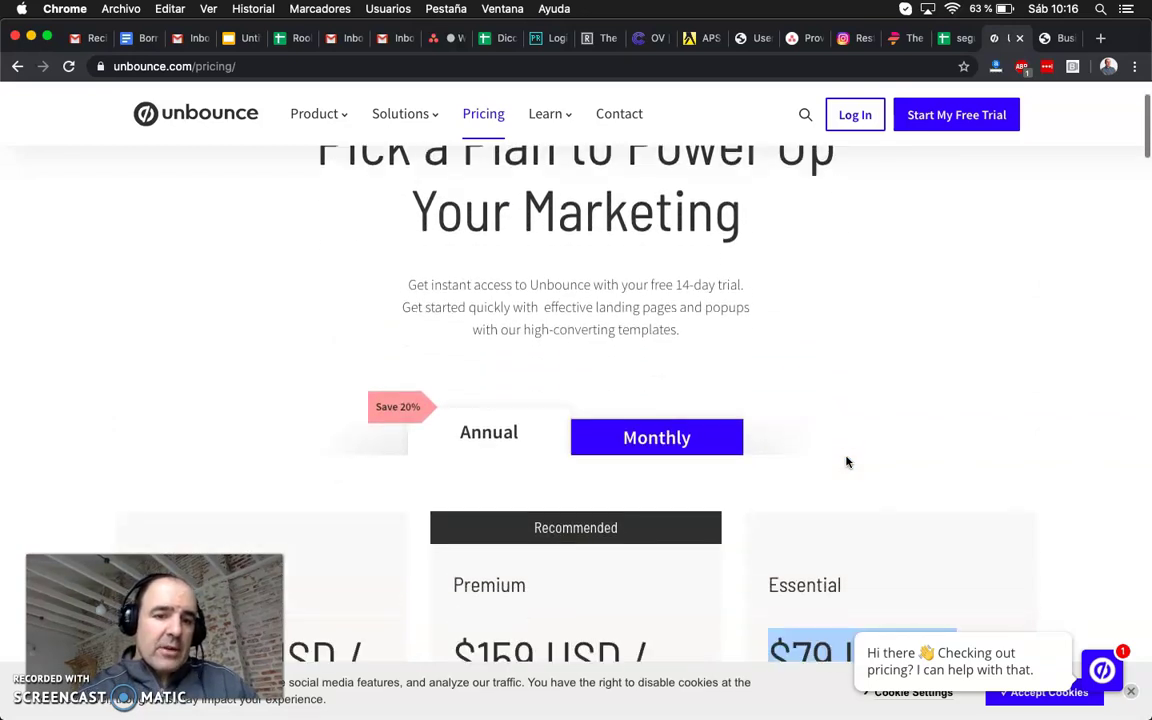
scroll(846, 461, "down", 3)
scroll(846, 461, "down", 1)
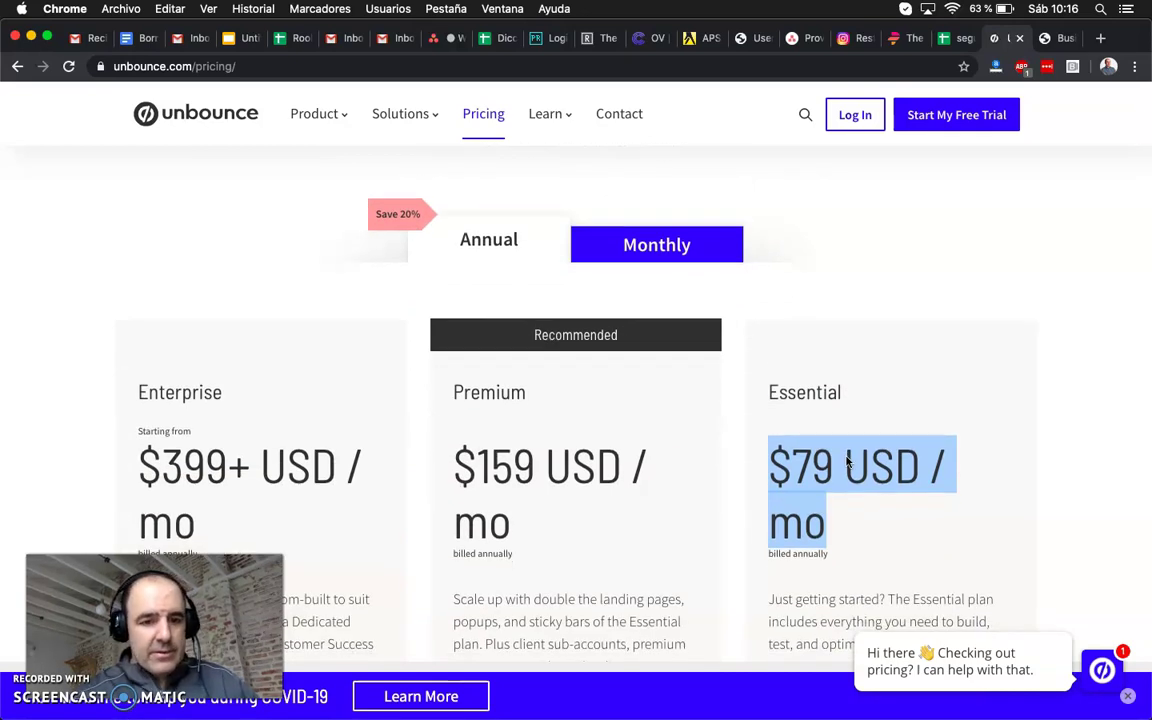
scroll(846, 461, "down", 3)
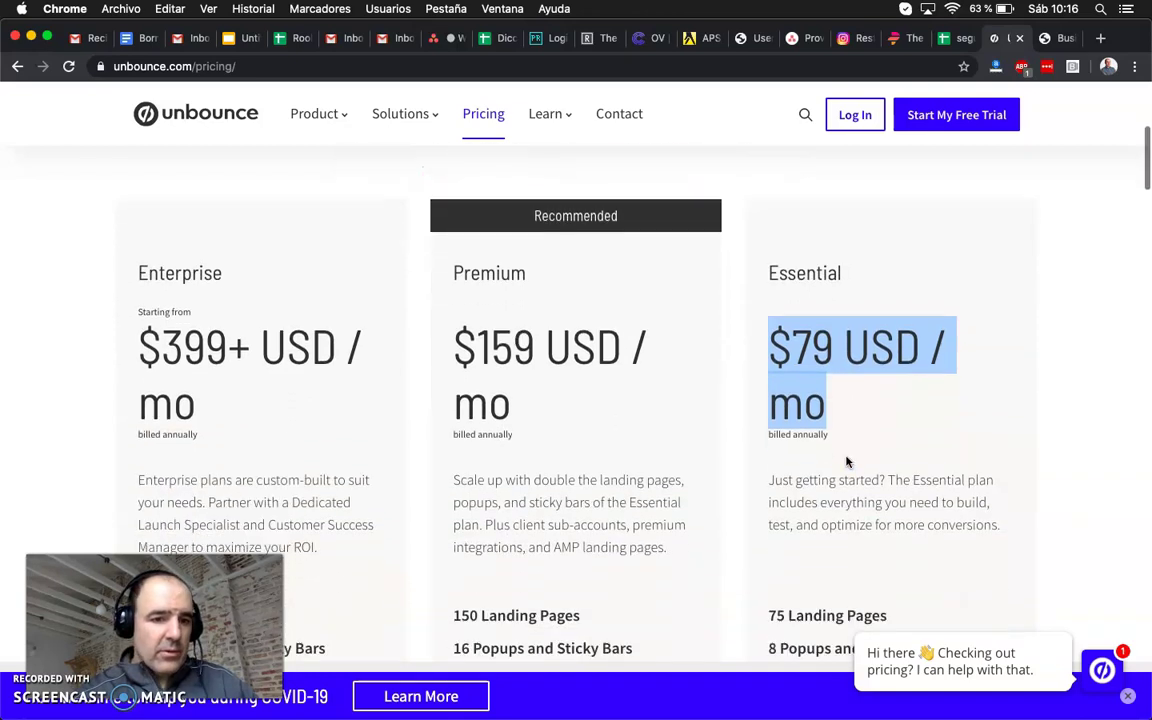
scroll(846, 461, "down", 2)
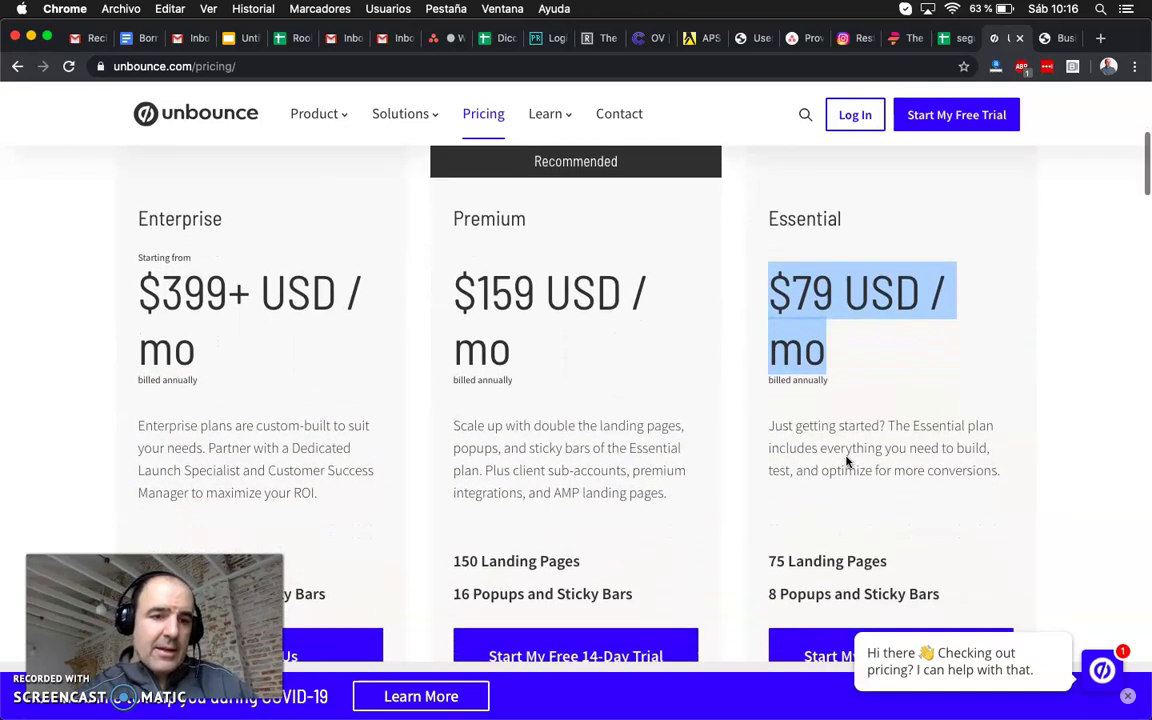
scroll(846, 461, "up", 6)
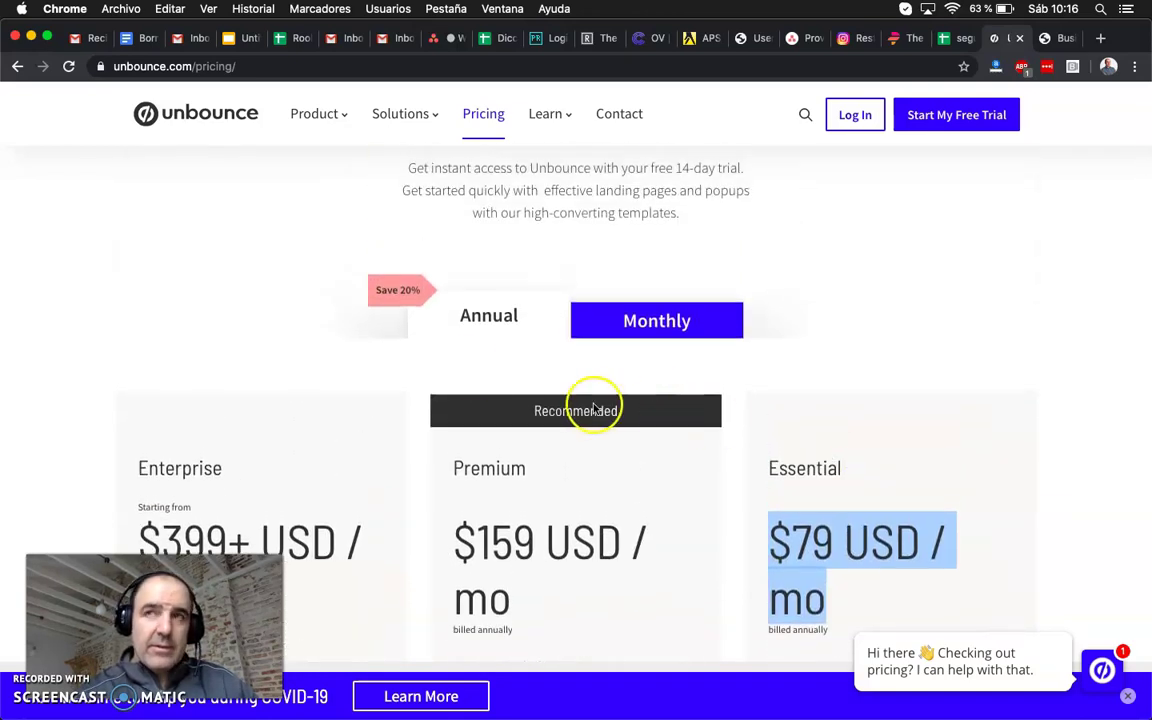